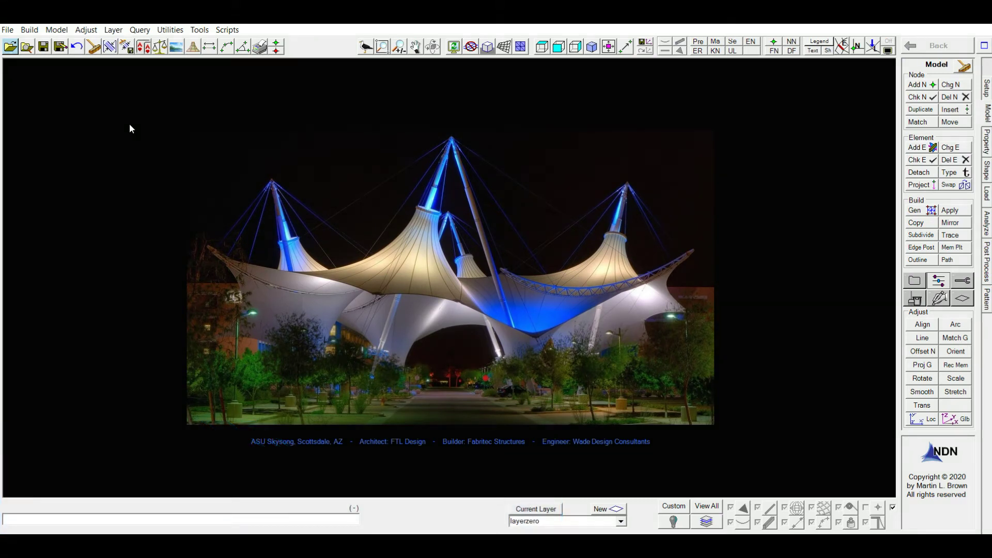
# Open the DXF file Metric DXF Example.dxf from the Reading In A DXF folder as the model
pyautogui.click(10, 47)
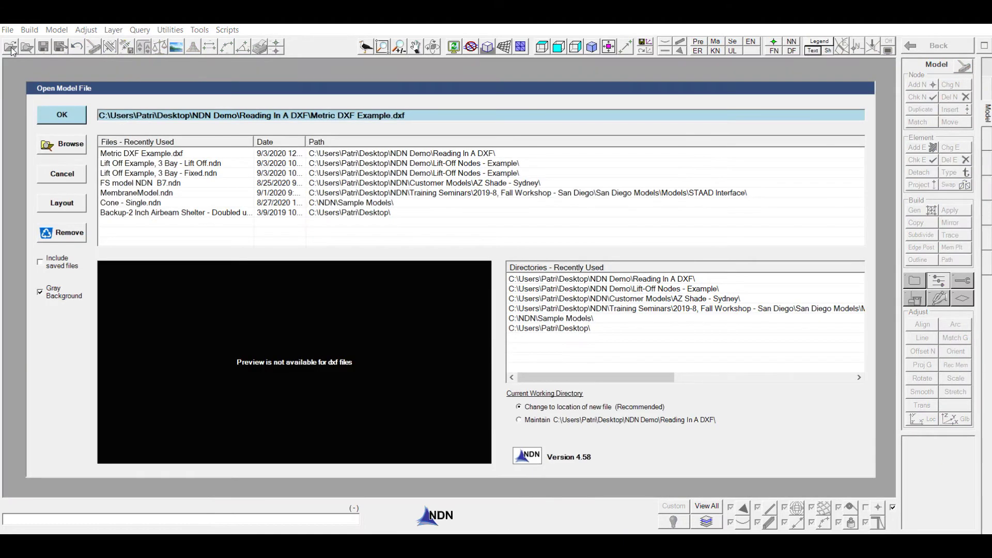
pyautogui.click(64, 151)
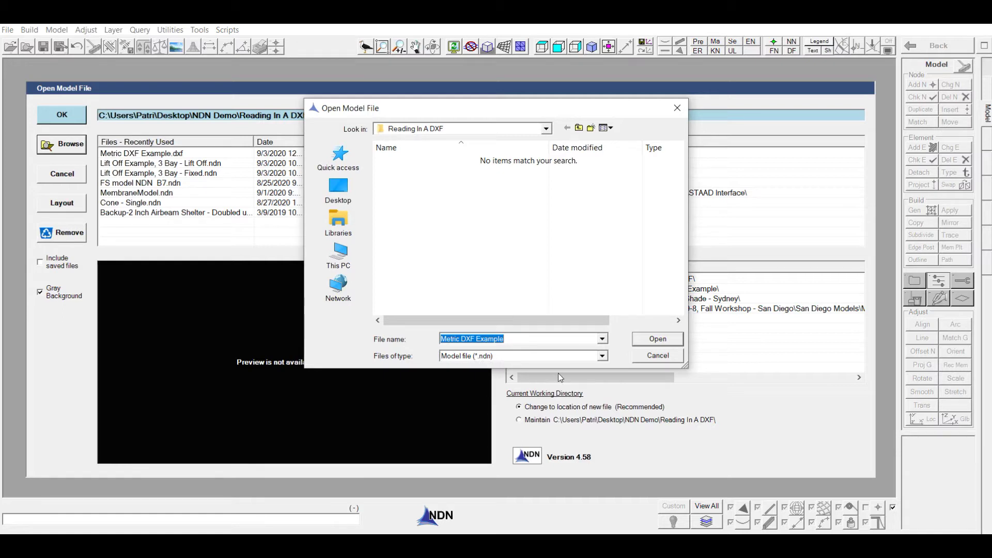
pyautogui.click(603, 356)
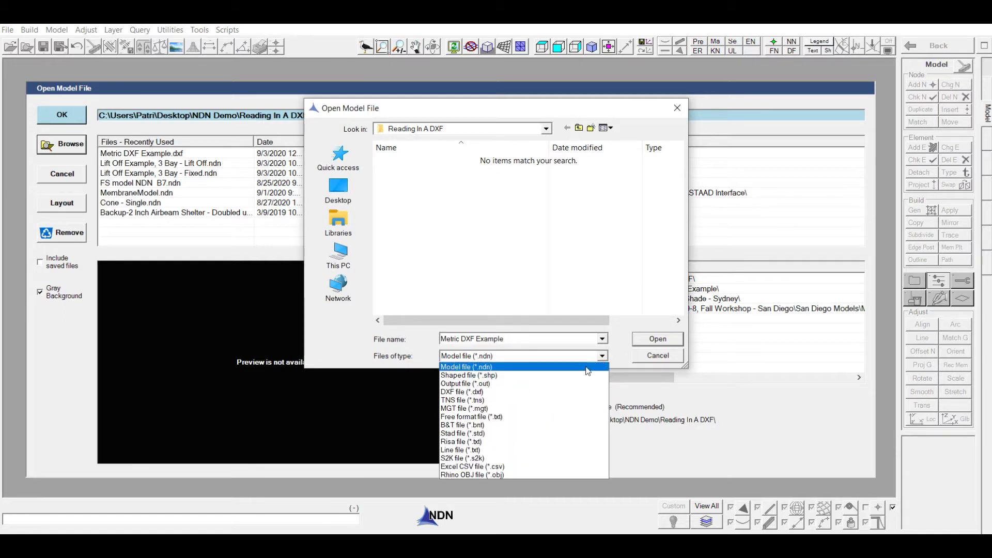
pyautogui.click(551, 393)
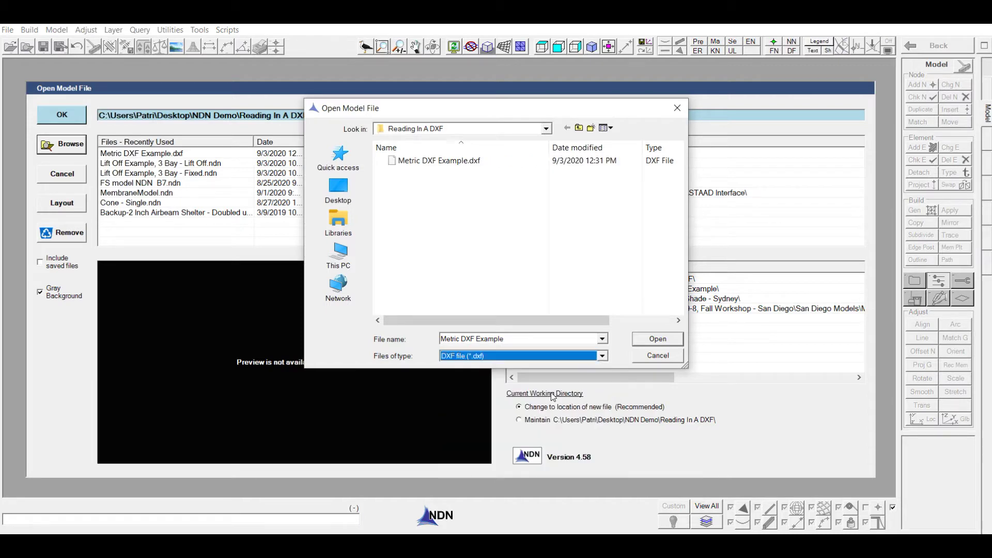
pyautogui.doubleClick(445, 165)
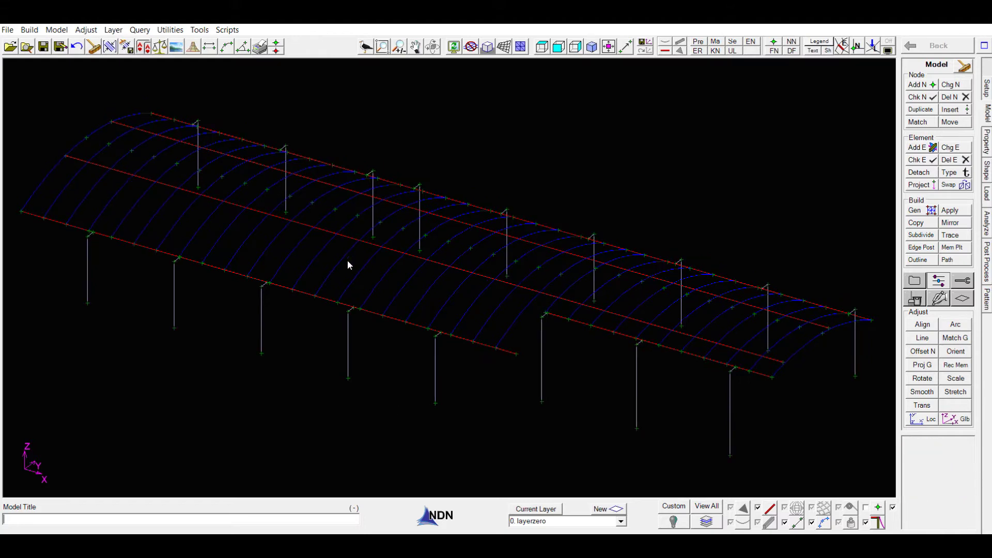
# Measure the distance between two adjacent front post bases and across the structure between the two end post bases
pyautogui.click(210, 48)
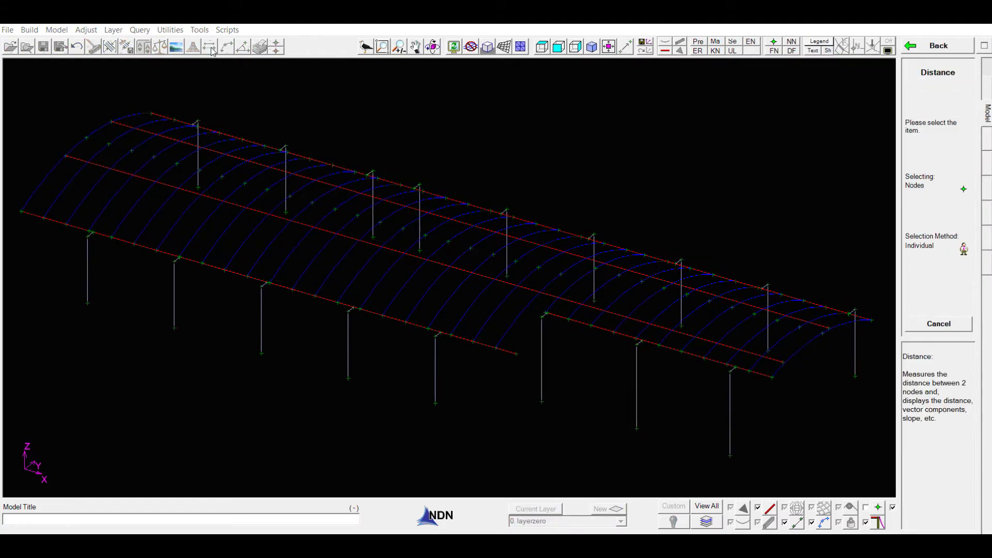
pyautogui.click(261, 354)
pyautogui.click(349, 379)
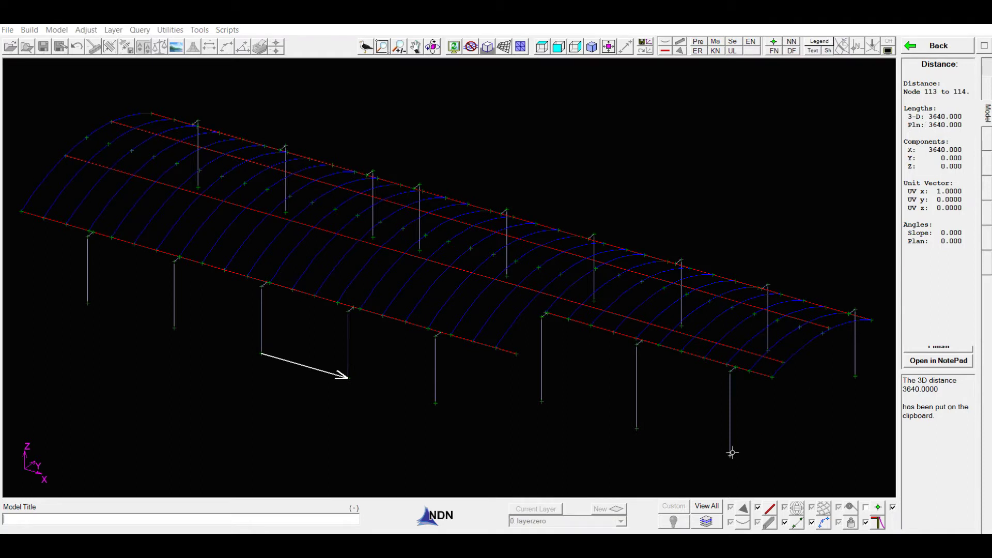
pyautogui.click(730, 455)
pyautogui.click(850, 379)
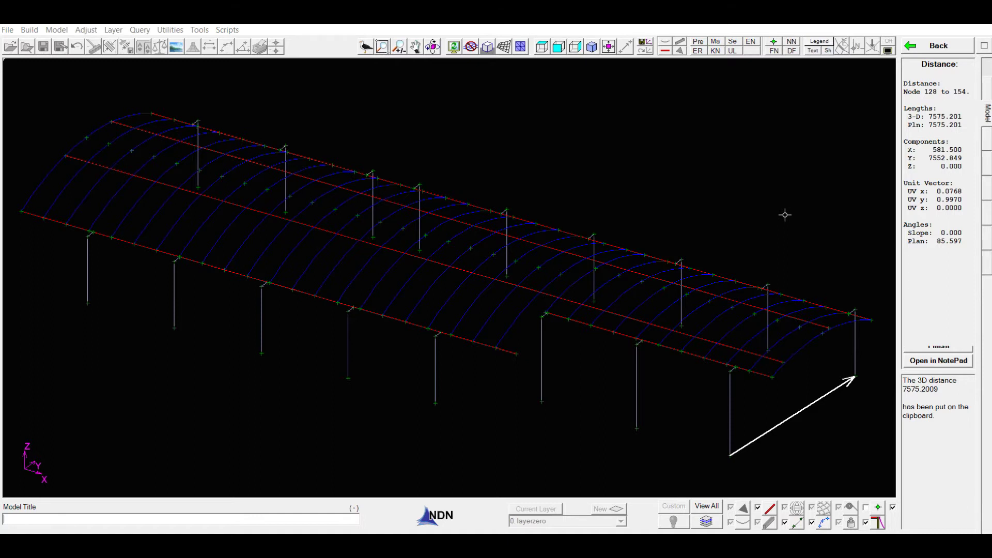
pyautogui.rightClick(784, 158)
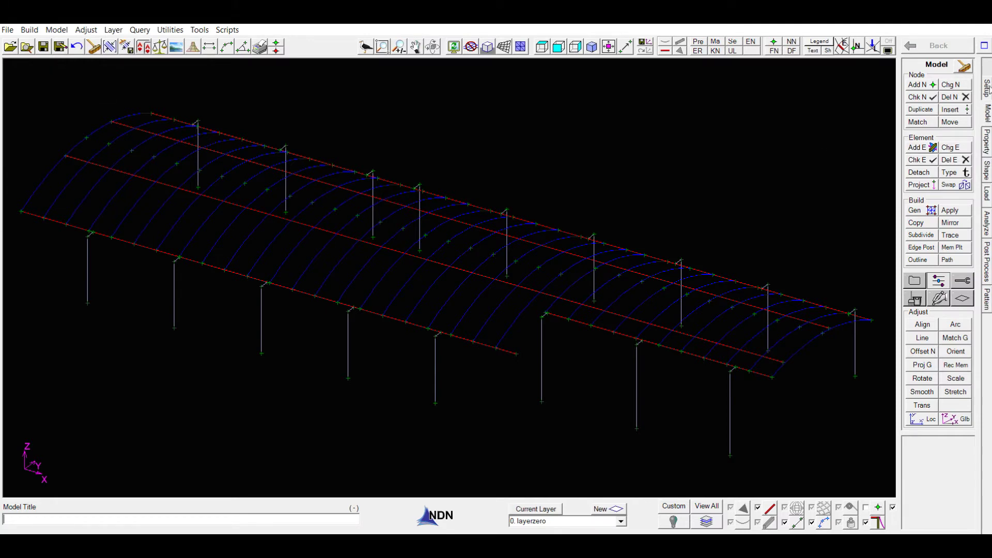
# Define the imported model's units as mm for length and N for force, accepting the compatibility prompts
pyautogui.click(987, 89)
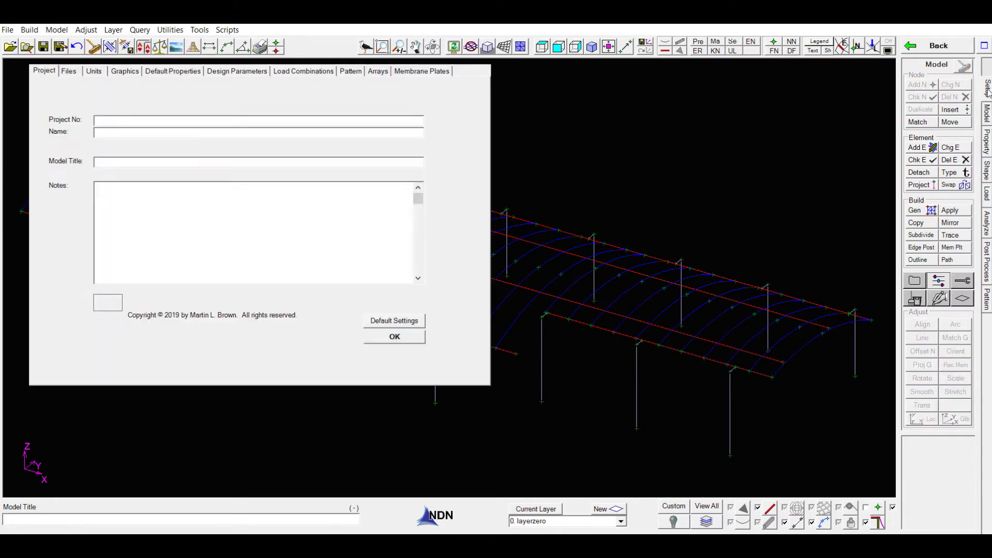
pyautogui.click(94, 72)
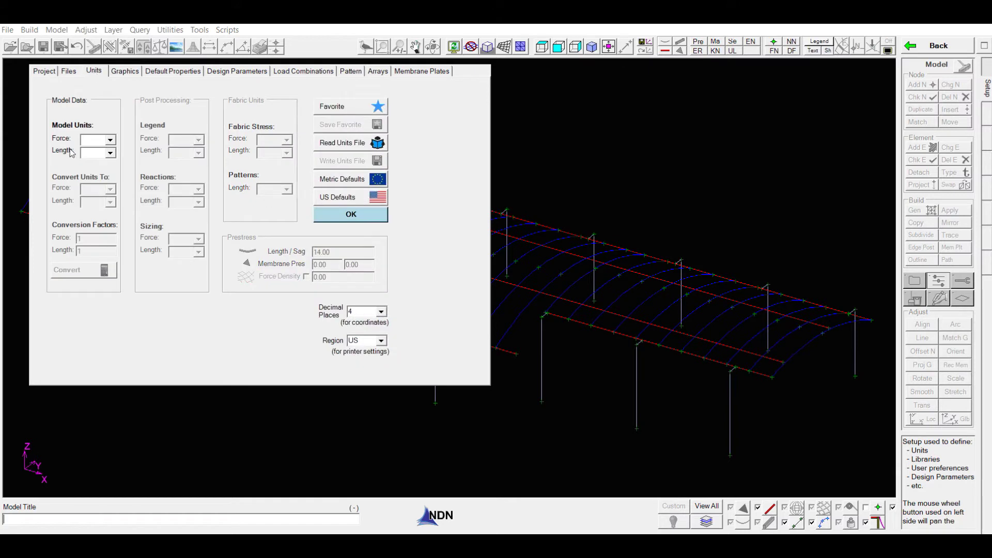
pyautogui.click(111, 153)
pyautogui.click(100, 185)
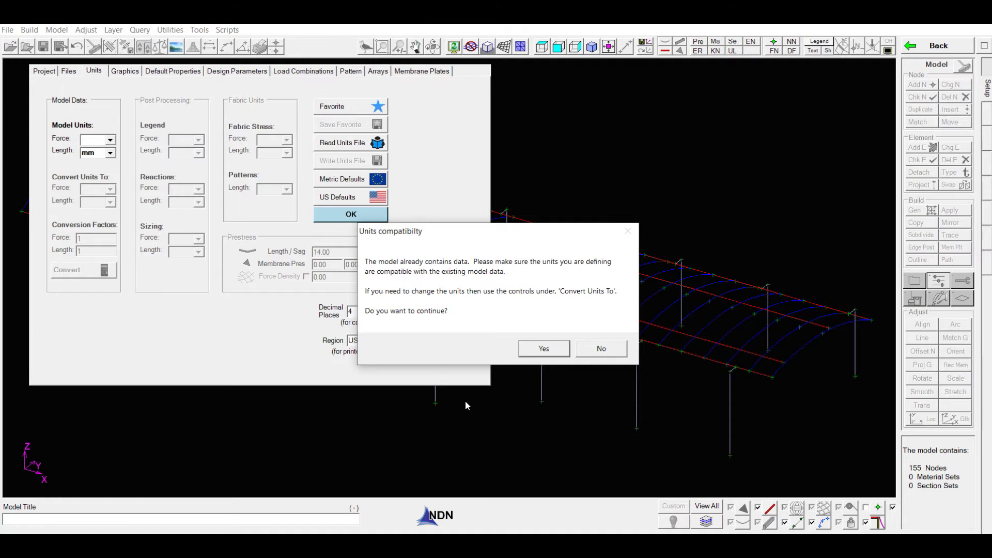
pyautogui.click(529, 350)
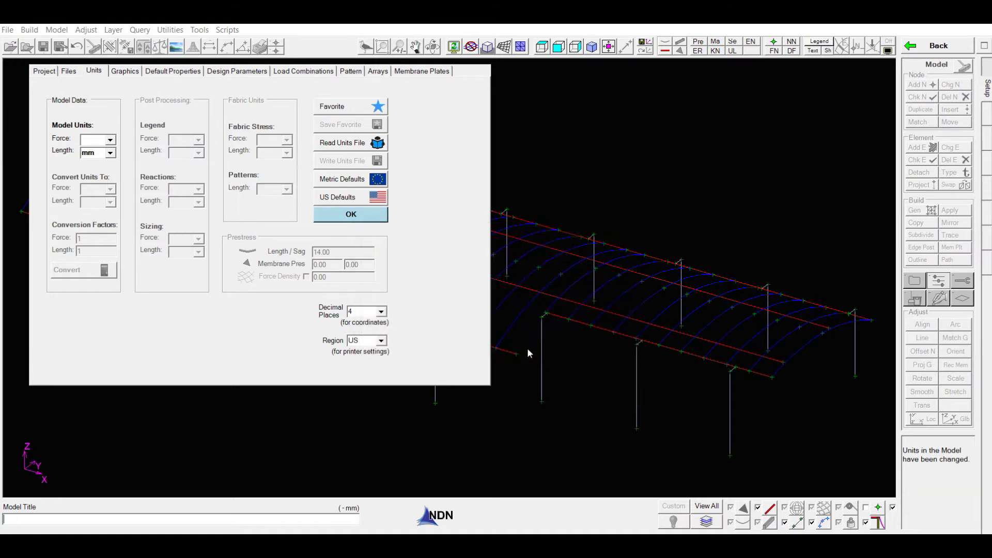
pyautogui.click(110, 139)
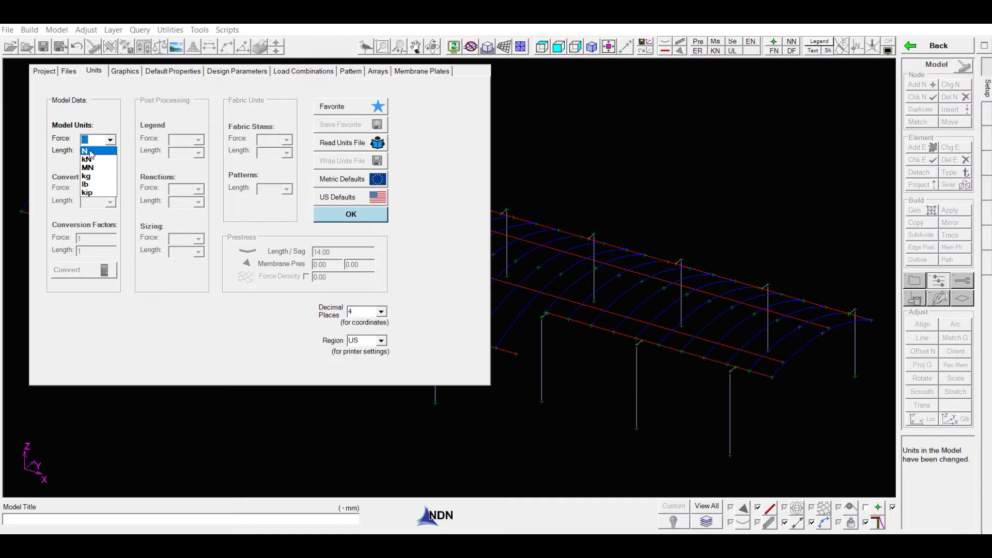
pyautogui.click(91, 153)
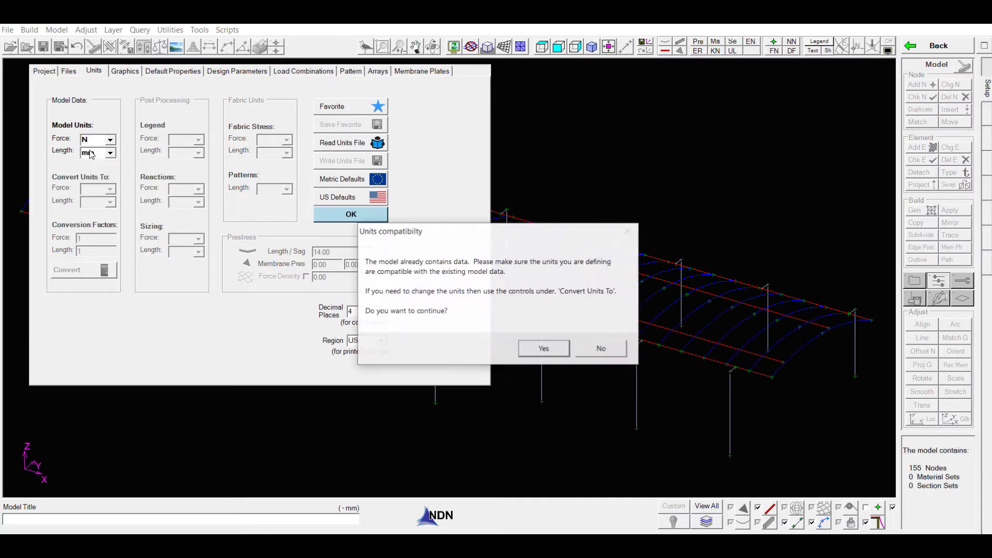
pyautogui.click(538, 350)
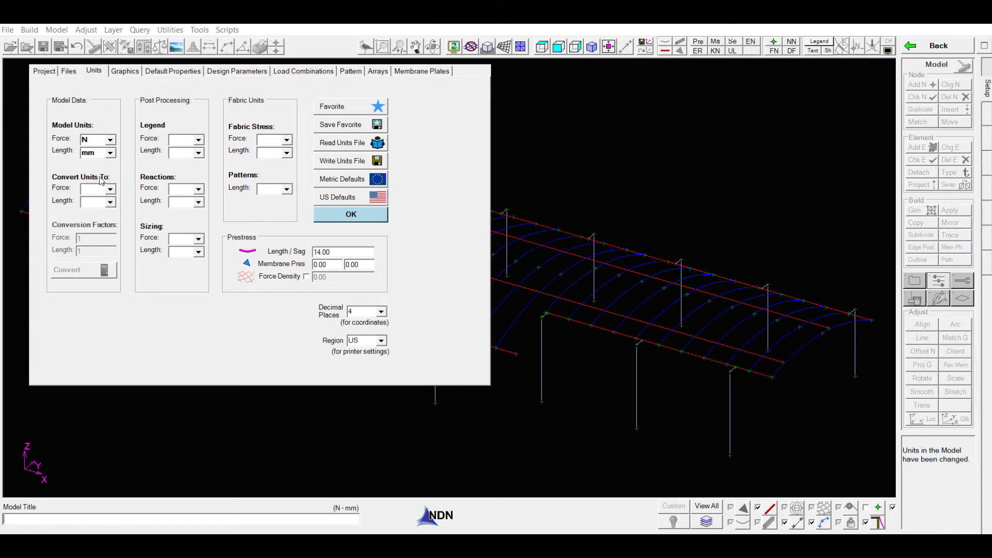
# Convert the model units to kN for force and m for length, and close the setup
pyautogui.click(110, 190)
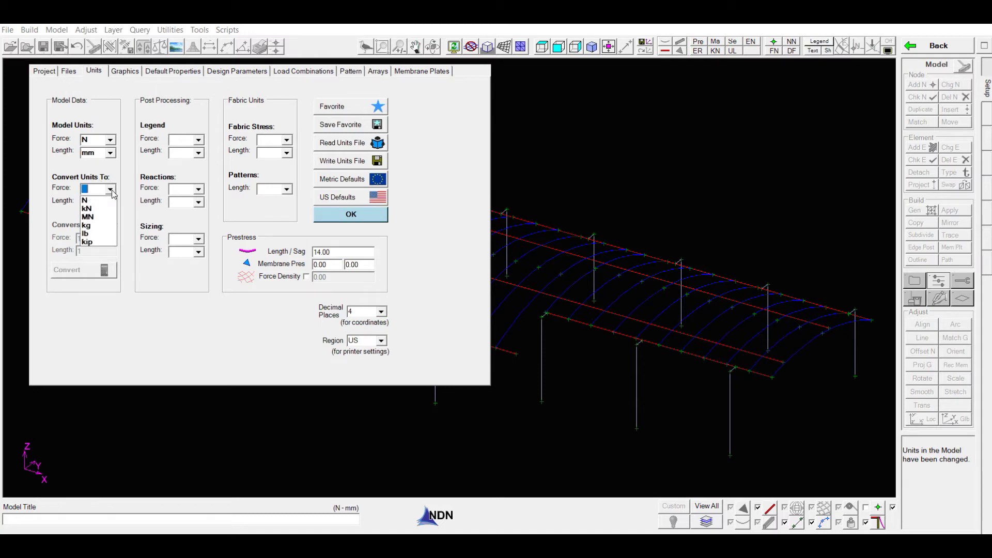
pyautogui.click(98, 209)
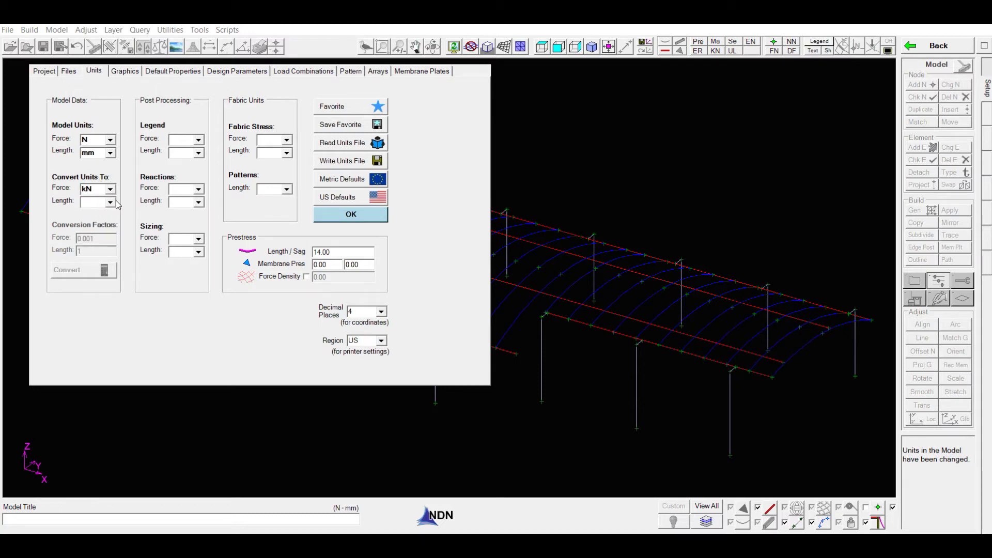
pyautogui.click(110, 202)
pyautogui.click(105, 214)
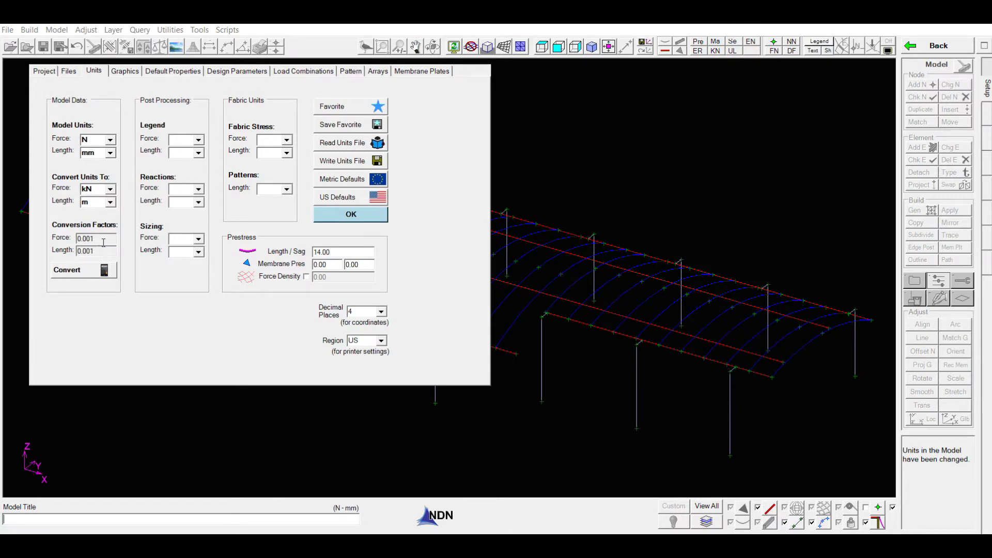
pyautogui.click(79, 271)
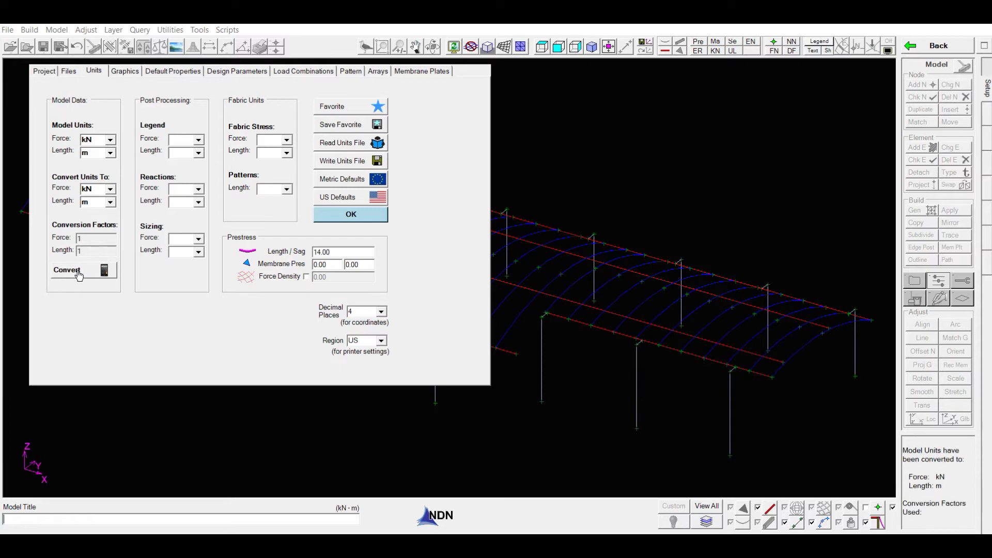
pyautogui.click(339, 215)
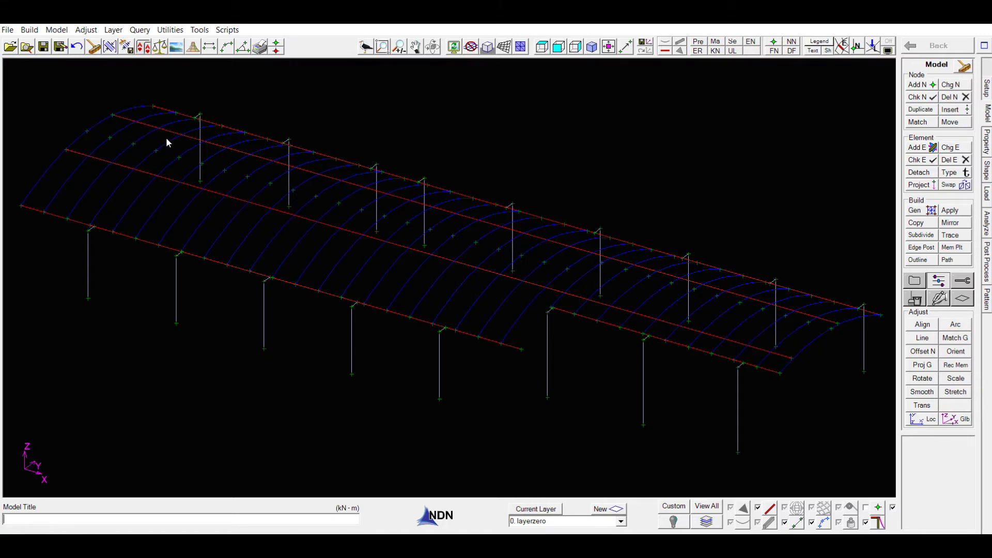
# Re-measure the same front post spacing and end post spacing to check the converted model dimensions
pyautogui.click(208, 48)
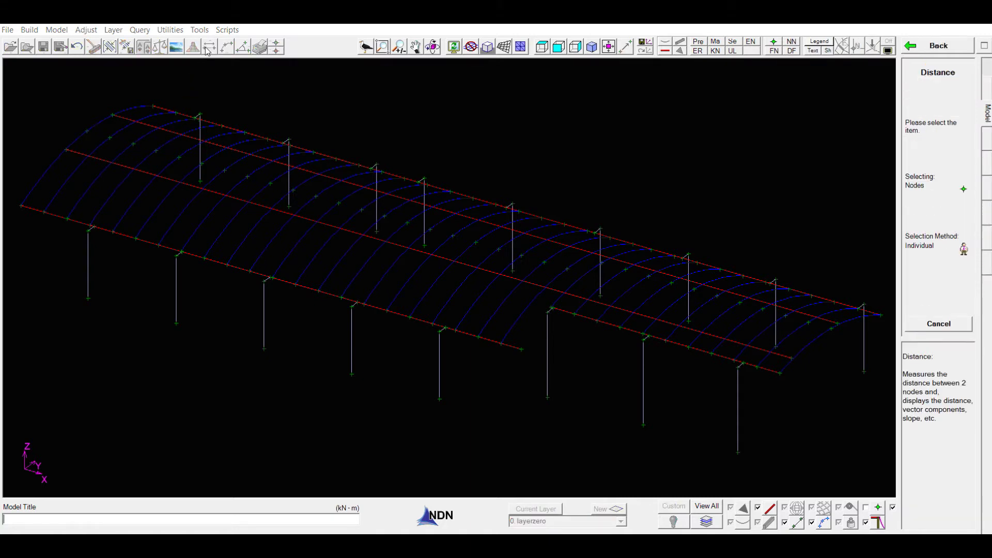
pyautogui.click(266, 353)
pyautogui.click(350, 374)
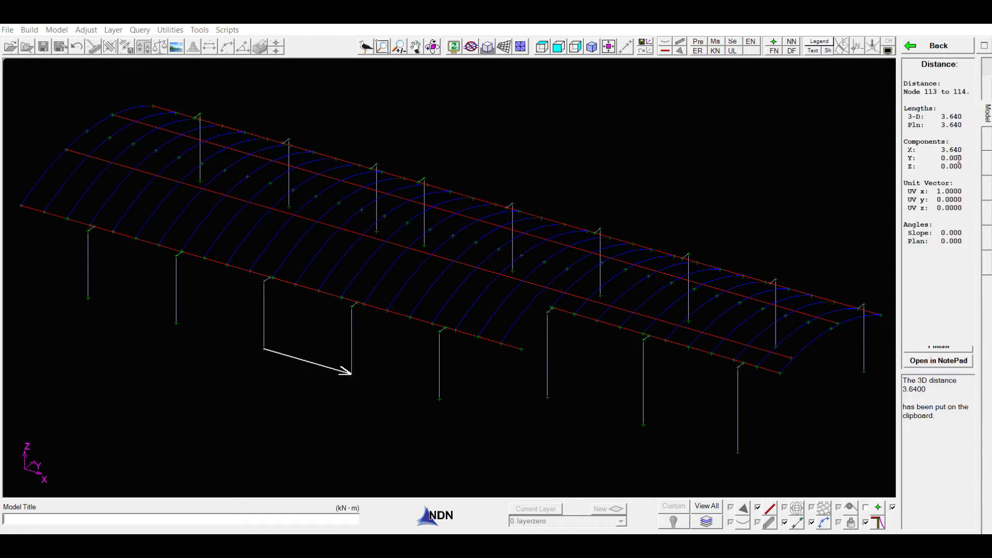
pyautogui.click(738, 453)
pyautogui.click(863, 371)
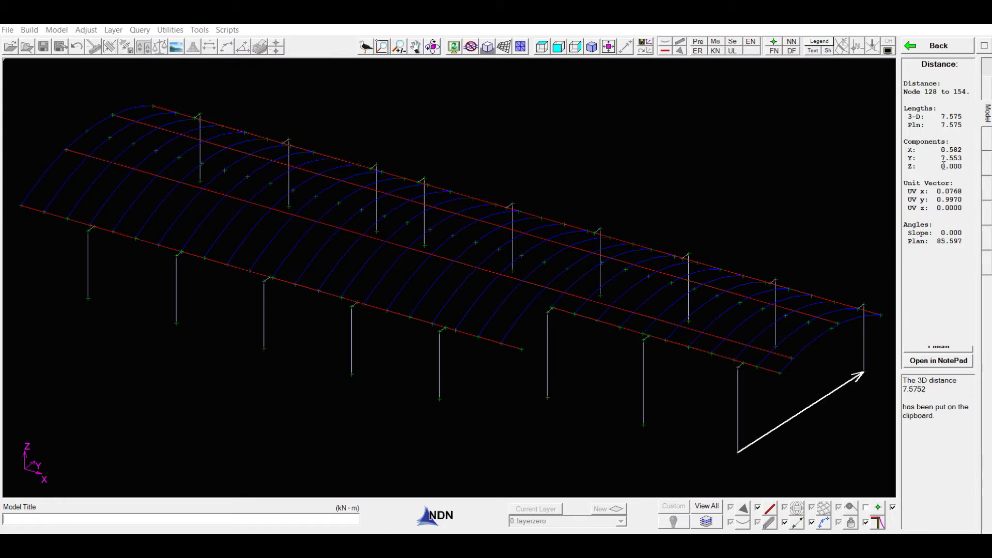
pyautogui.press('Escape')
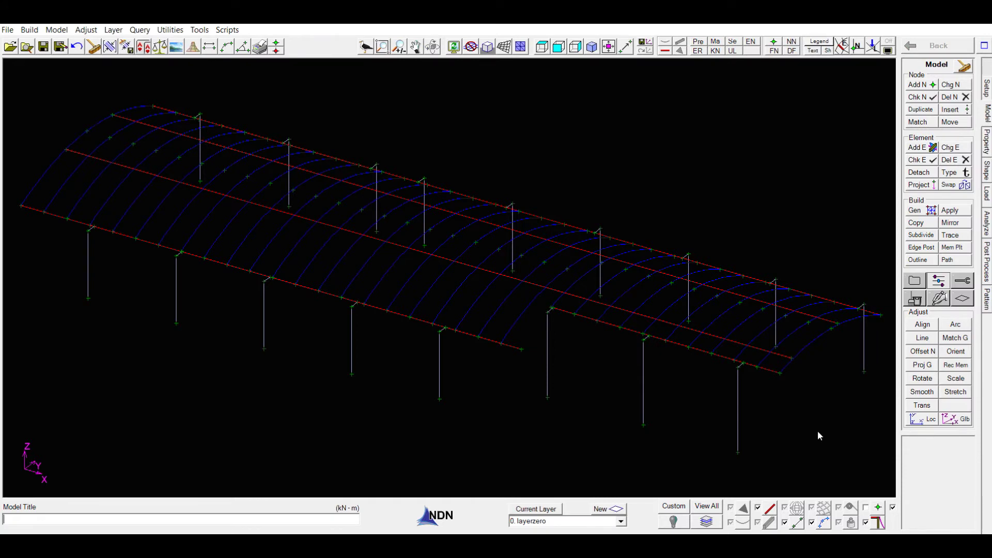
# Turn on the grid display, dismiss the grid size notice and switch the model to plan view
pyautogui.click(471, 50)
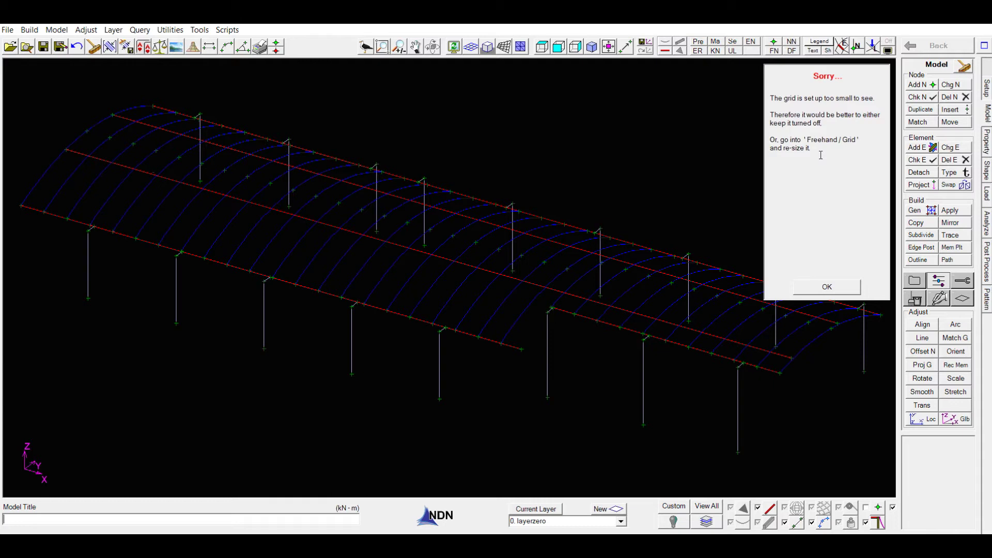
pyautogui.click(825, 288)
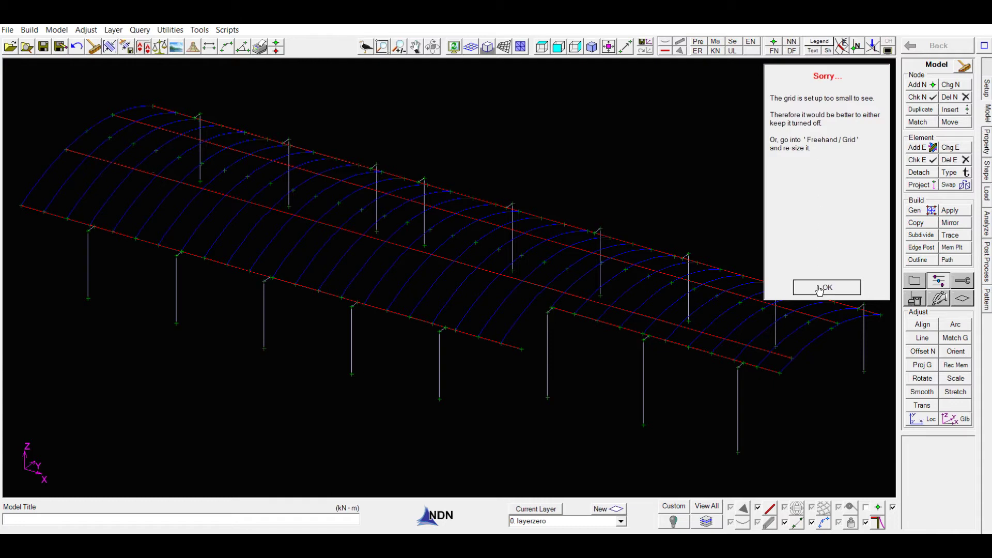
pyautogui.click(541, 47)
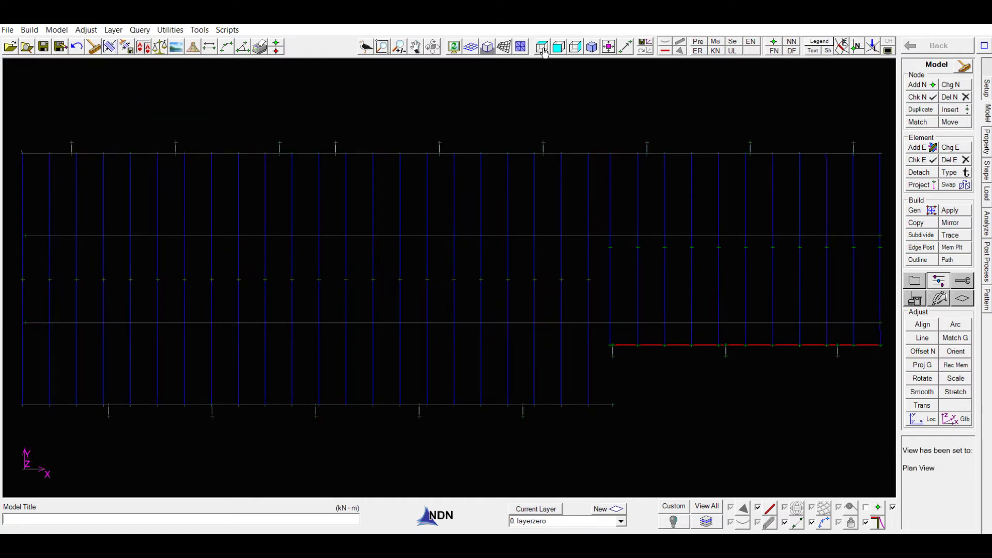
# Resize the drawing grid to a spacing of 1 m in the grid definition
pyautogui.click(941, 303)
pyautogui.click(953, 413)
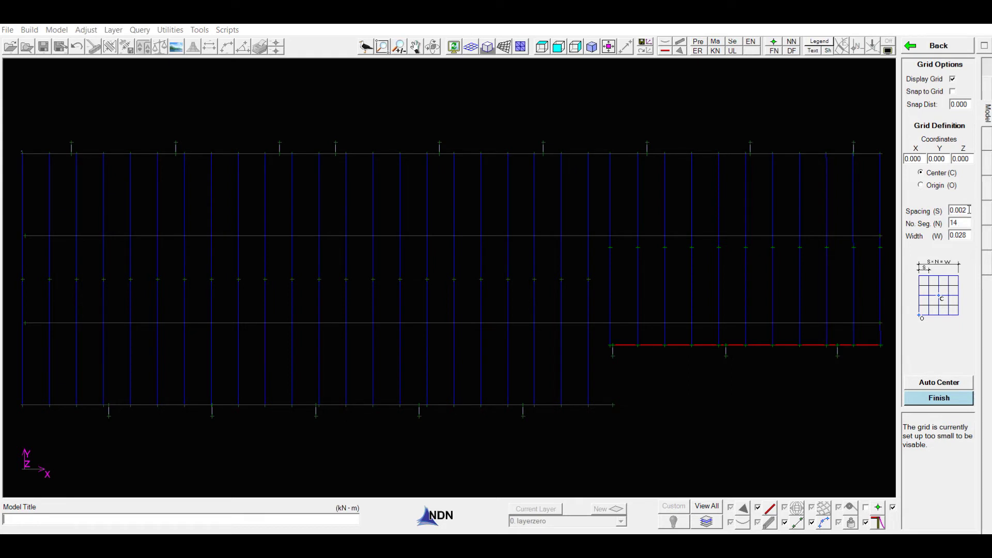
pyautogui.doubleClick(959, 236)
pyautogui.write('0')
pyautogui.doubleClick(958, 210)
pyautogui.write('1')
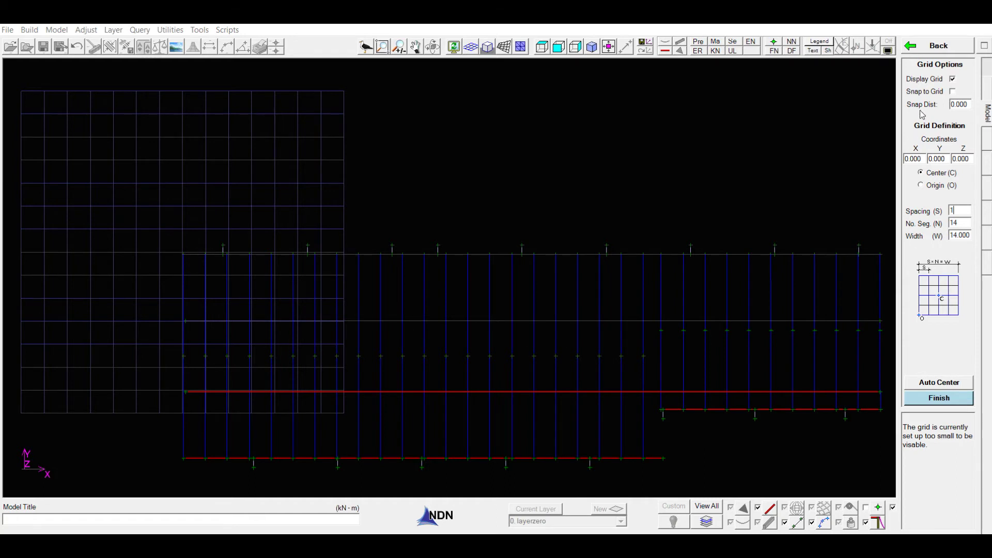
pyautogui.click(939, 398)
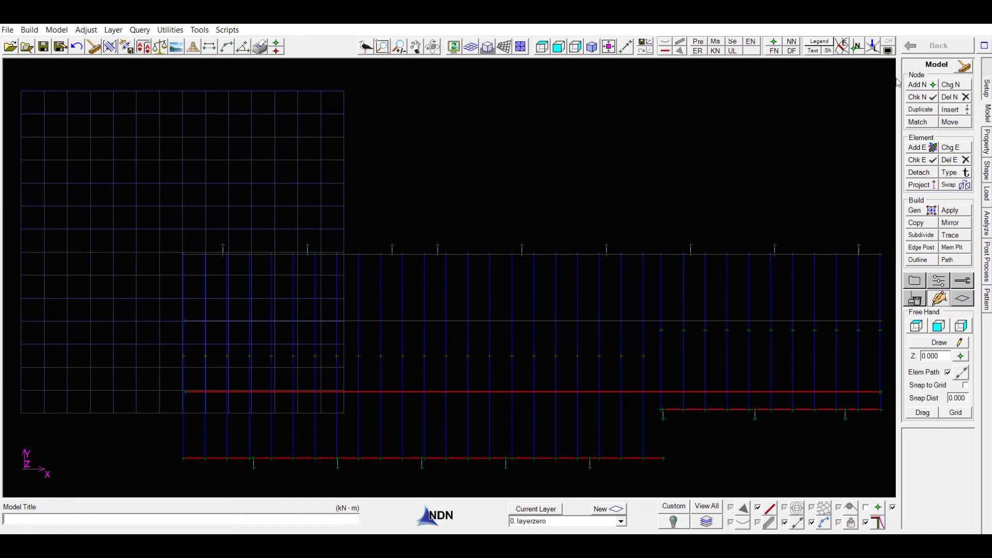
# Add a node at the global origin with coordinates 0 0 0 and inspect its location on the grid
pyautogui.click(923, 86)
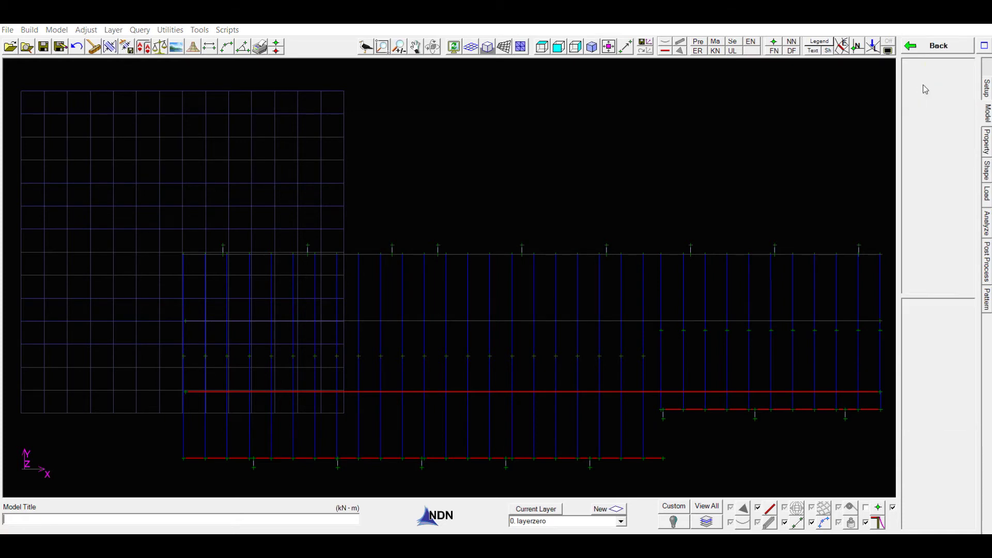
pyautogui.click(319, 519)
pyautogui.write('0 0 0')
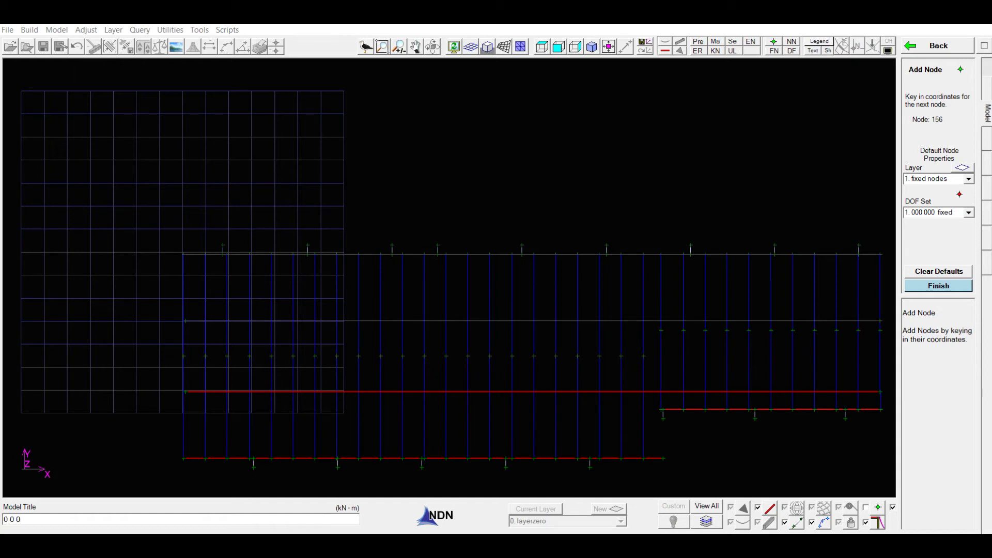
pyautogui.press('Return')
pyautogui.moveTo(164, 317); pyautogui.dragTo(216, 269, button='middle')
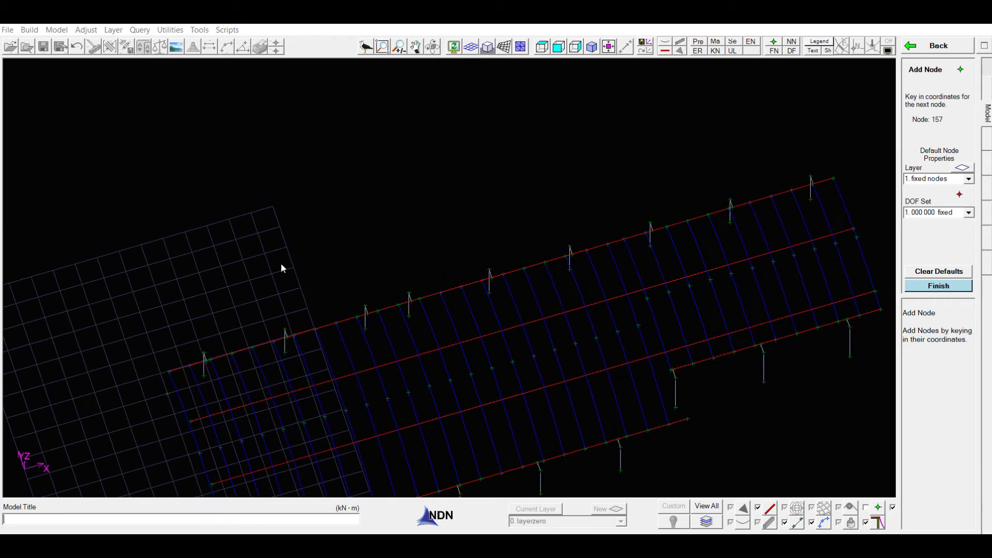
pyautogui.scroll(-2, 212, 336)
pyautogui.scroll(4, 212, 338)
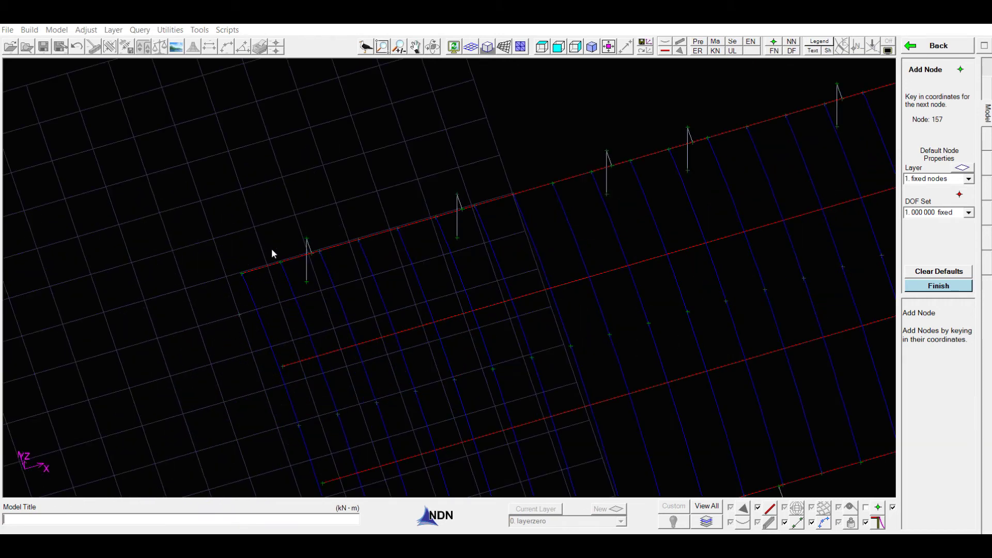
# Hide the drawing grid to expose the origin node beside the end post, and finish adding nodes
pyautogui.scroll(-3, 273, 269)
pyautogui.moveTo(285, 370); pyautogui.dragTo(505, 197, button='middle')
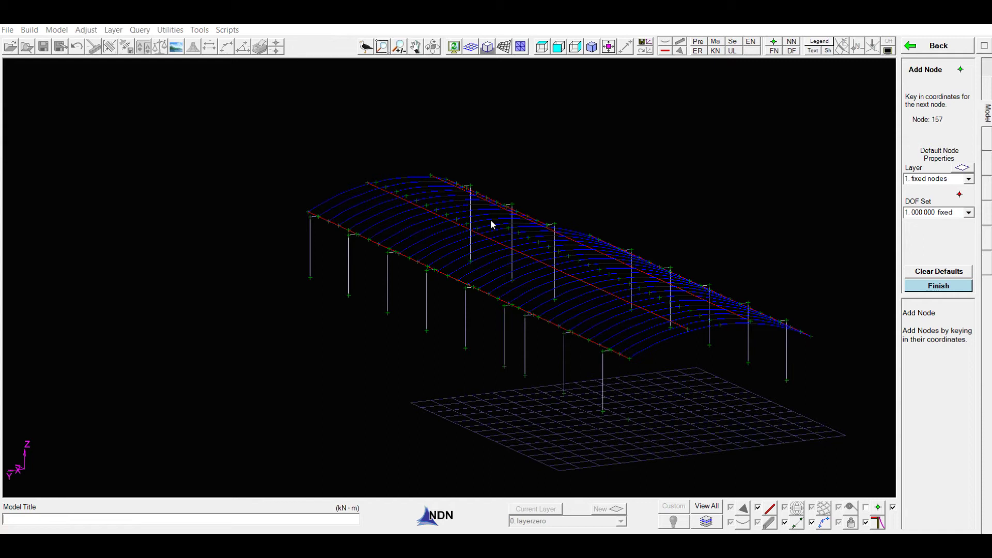
pyautogui.click(470, 50)
pyautogui.moveTo(729, 424); pyautogui.dragTo(654, 422)
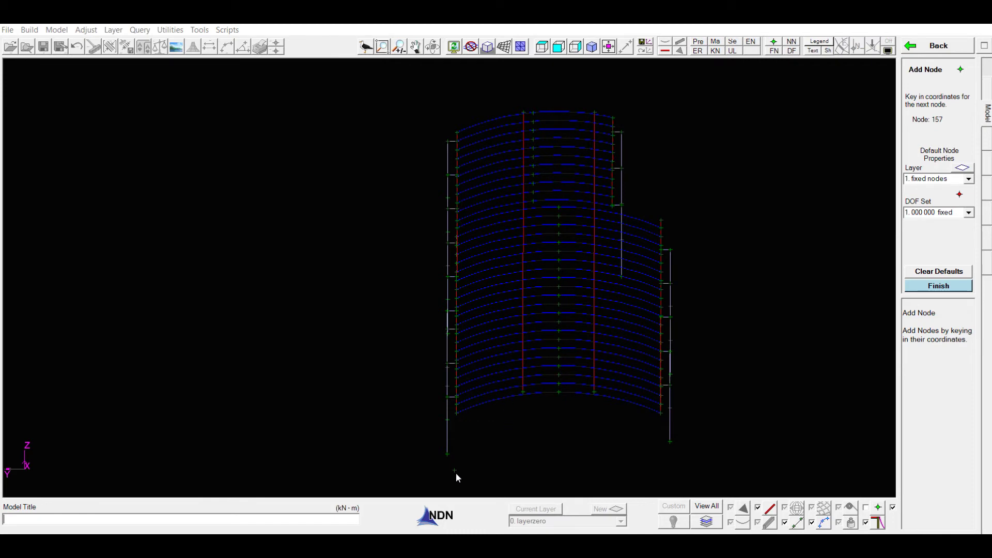
pyautogui.click(923, 287)
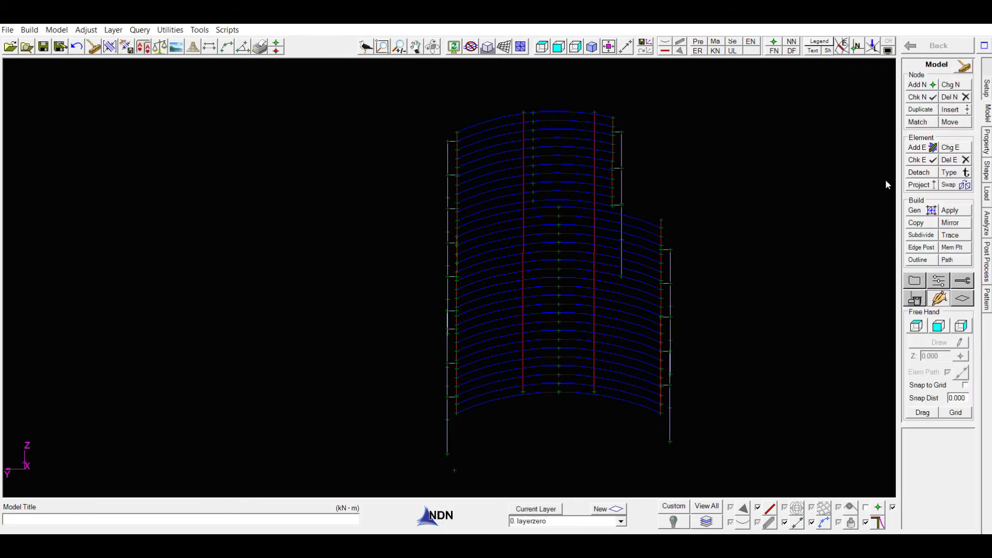
# Translate all frame elements from the base node of the corner end post (node 131) to the global origin node (156)
pyautogui.click(938, 280)
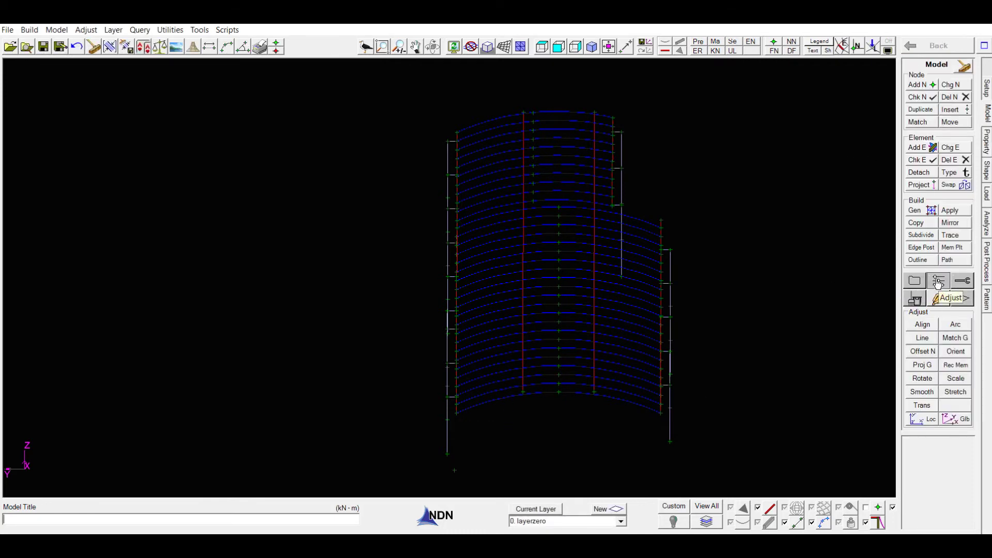
pyautogui.click(923, 408)
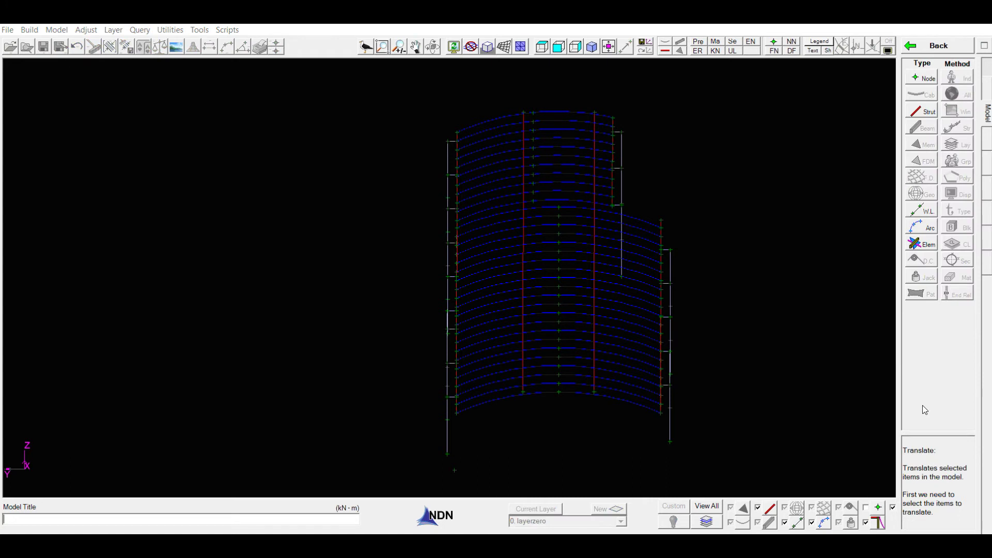
pyautogui.click(927, 244)
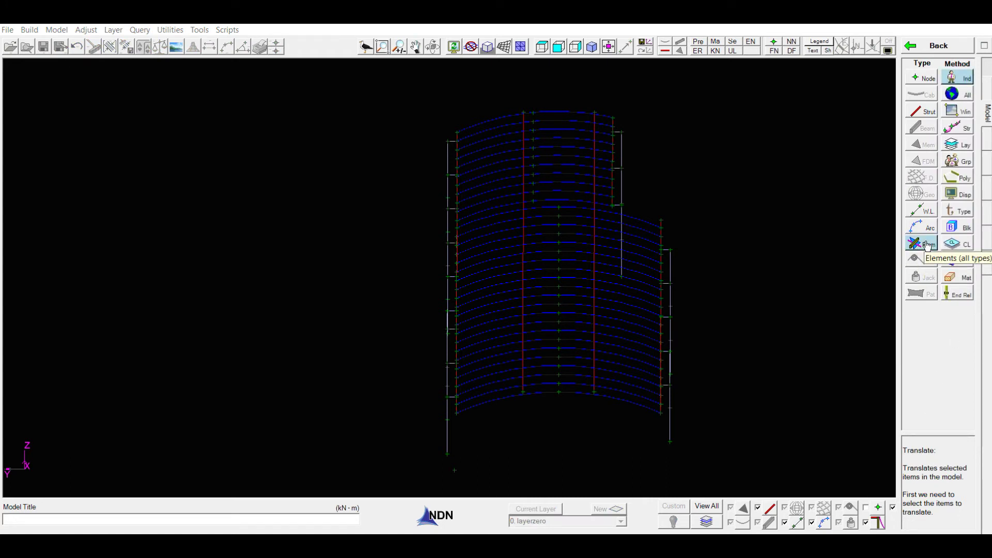
pyautogui.click(961, 110)
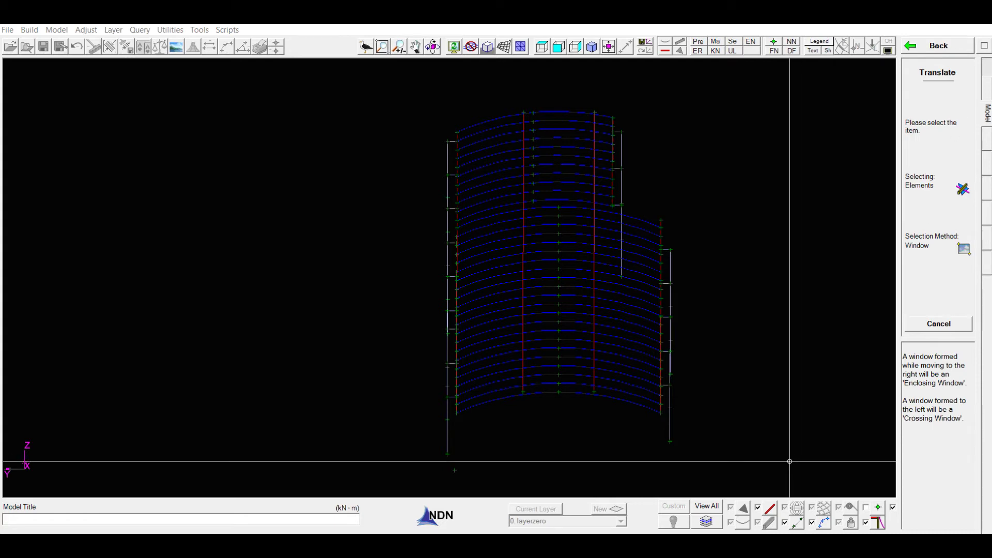
pyautogui.moveTo(790, 461); pyautogui.dragTo(404, 88)
pyautogui.press('Return')
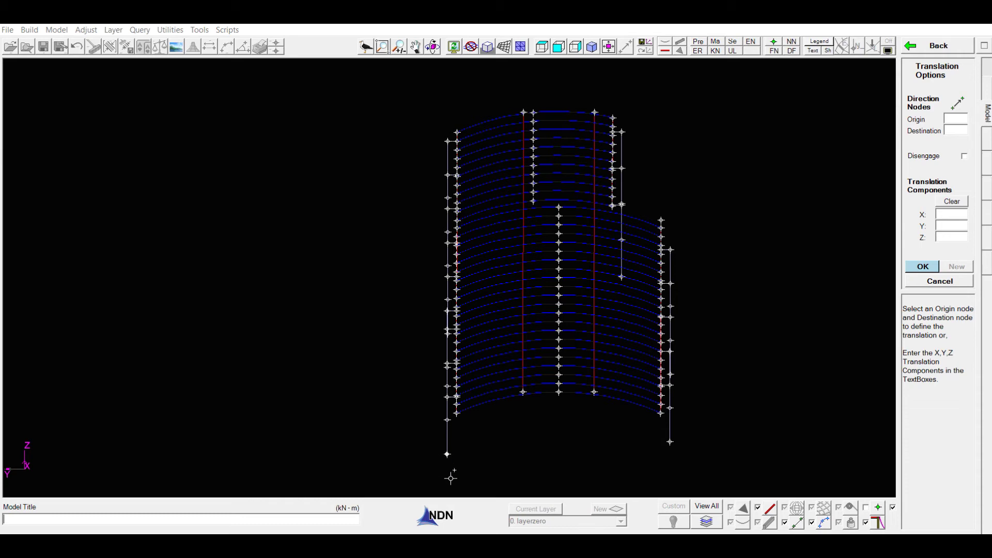
pyautogui.click(454, 470)
pyautogui.scroll(5, 443, 472)
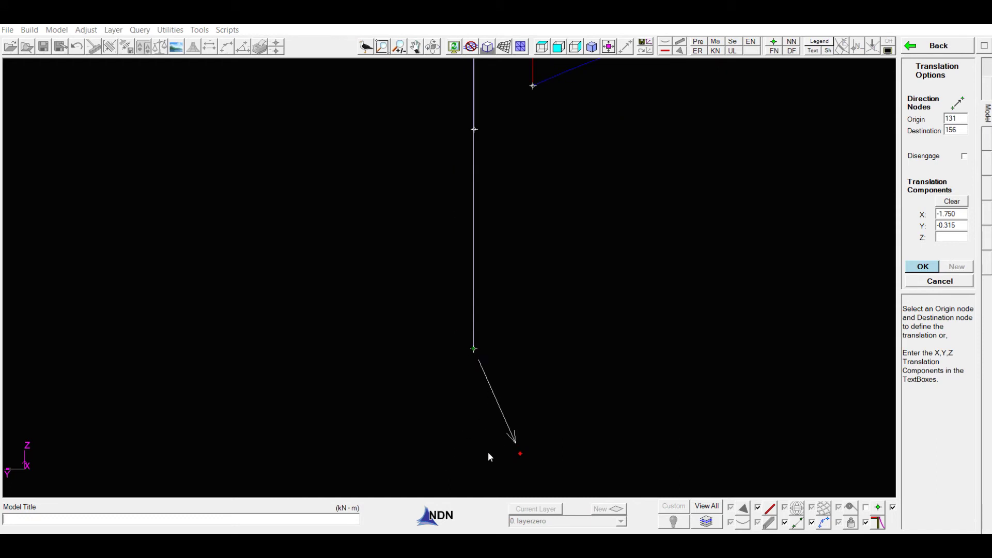
pyautogui.press('Return')
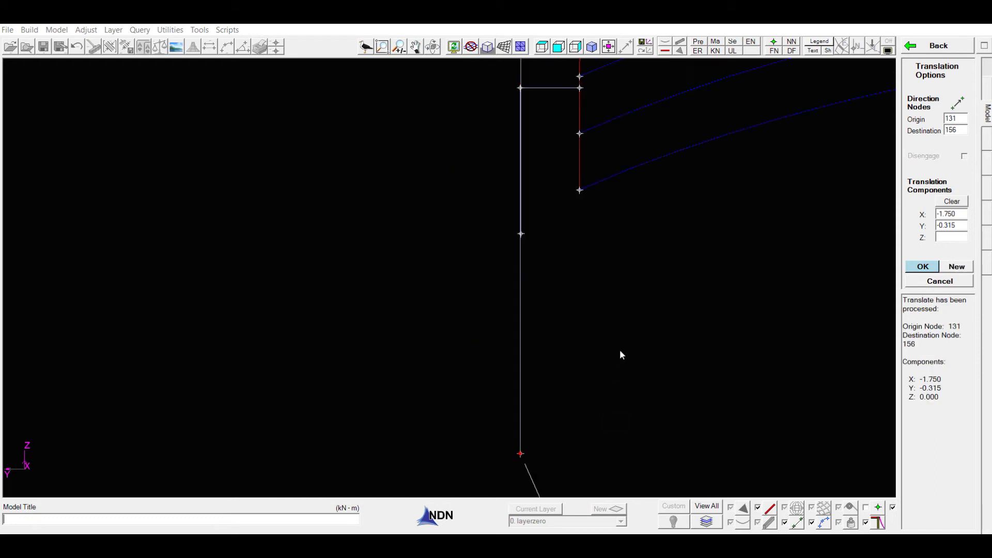
pyautogui.press('Return')
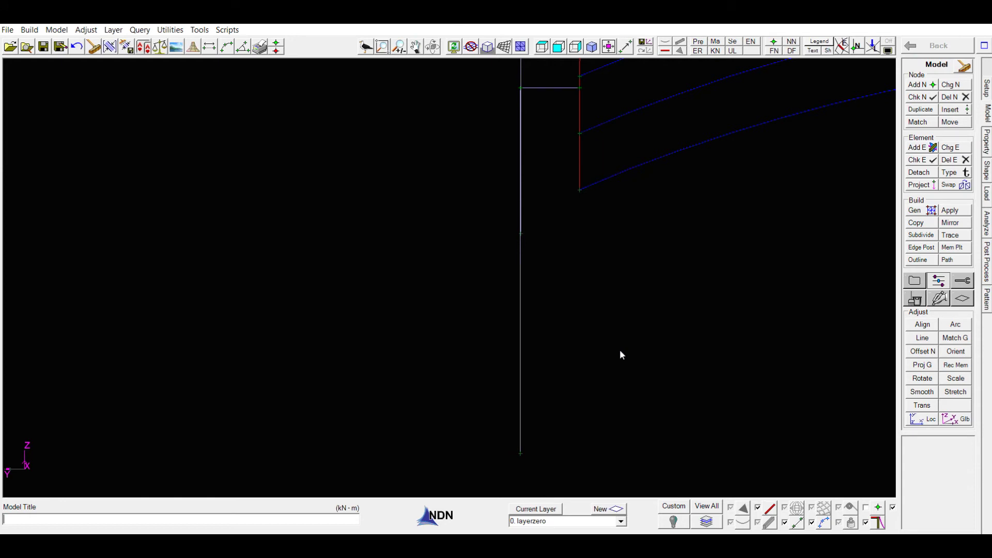
pyautogui.scroll(-5, 532, 362)
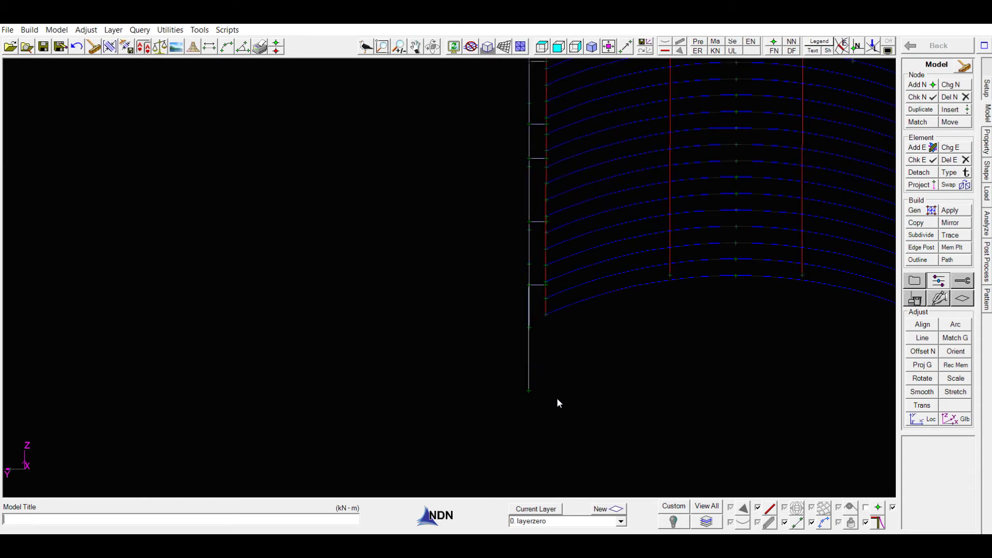
pyautogui.moveTo(556, 397); pyautogui.dragTo(653, 388, button='middle')
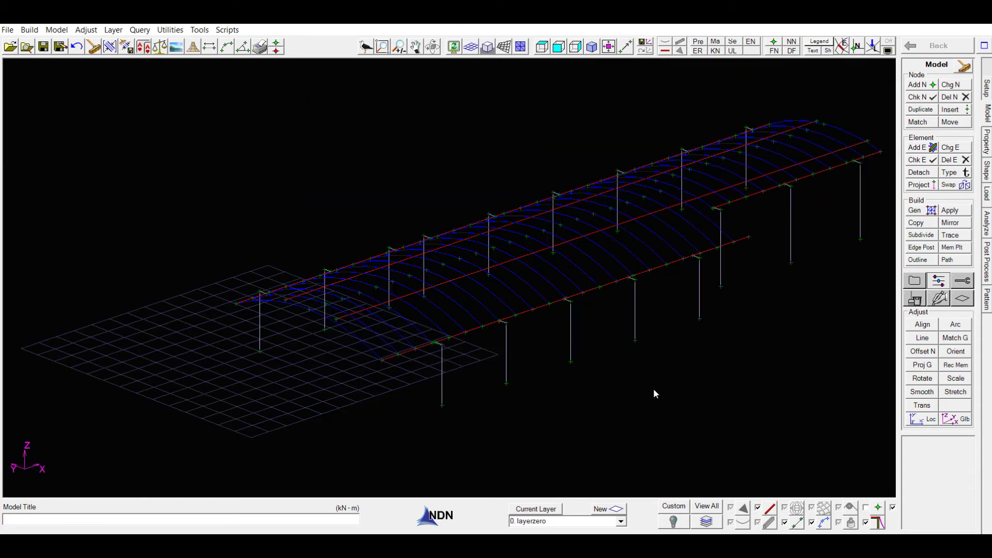
# Save the model as Metric DXF Example -1.ndn in the Reading In A DXF folder, replacing the existing file
pyautogui.click(60, 48)
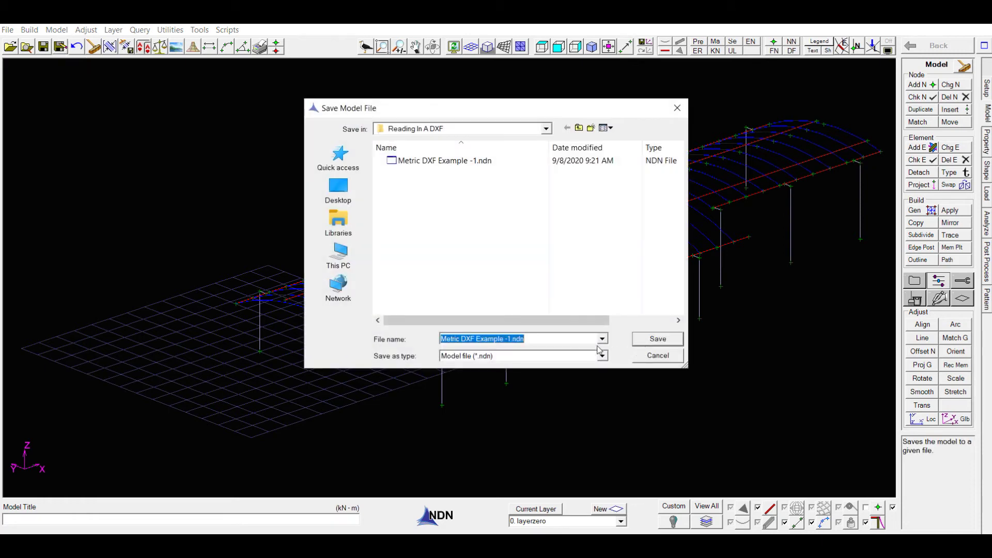
pyautogui.click(528, 339)
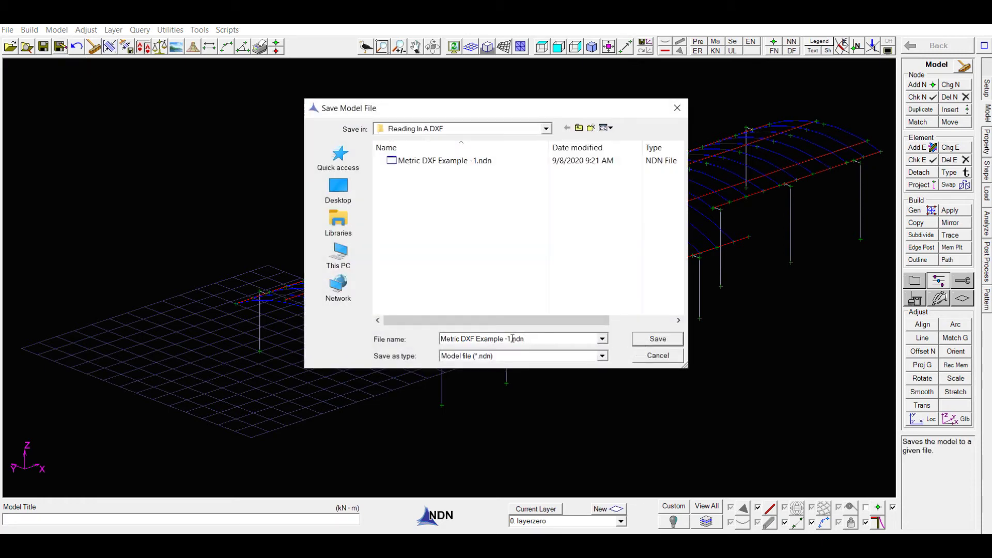
pyautogui.click(665, 339)
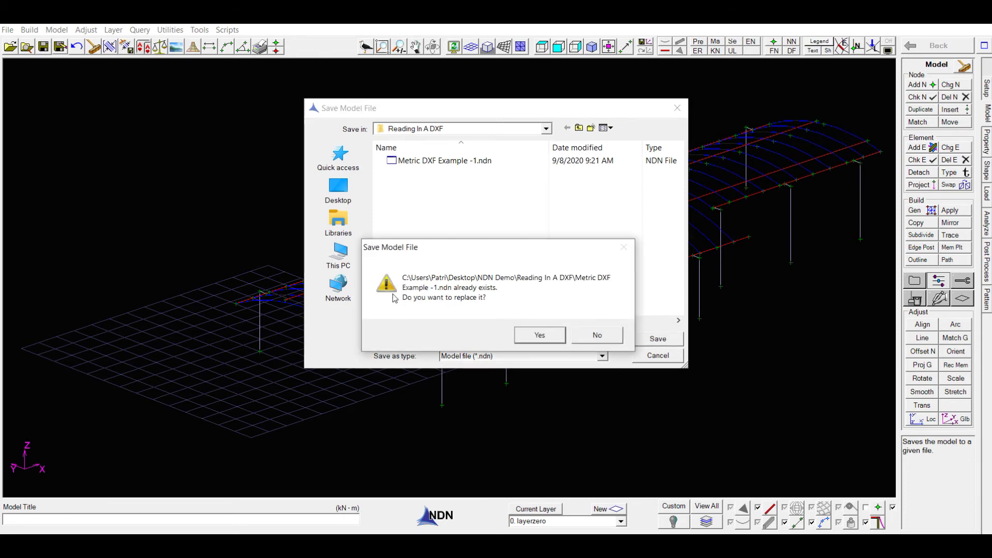
pyautogui.click(539, 336)
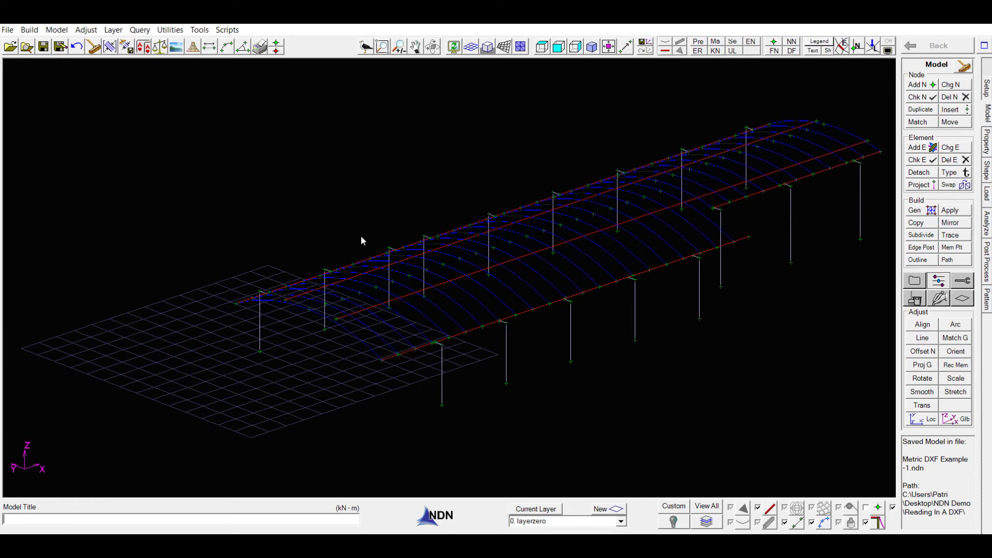
# Reopen the original Metric DXF Example.dxf by browsing for DXF files, accepting the loss of the current model data
pyautogui.click(9, 46)
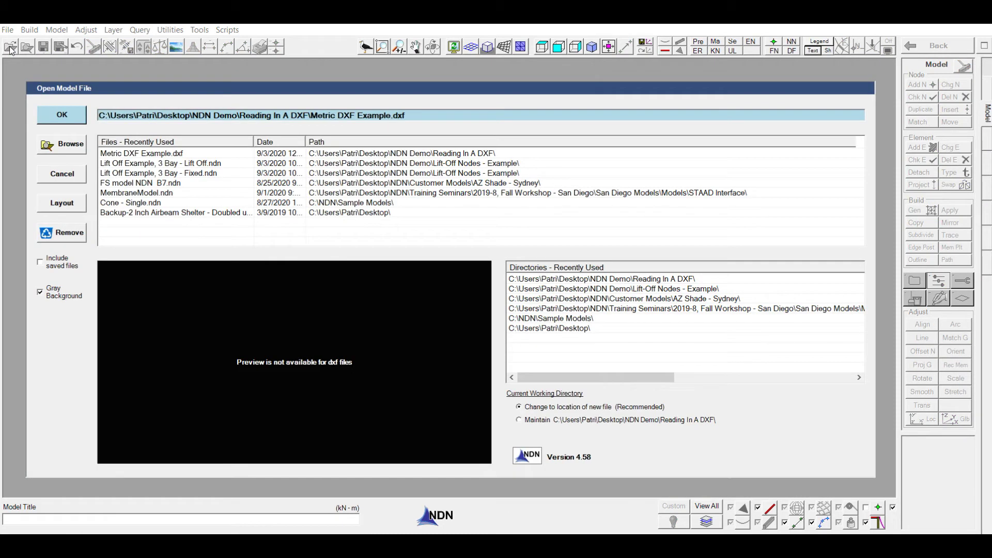
pyautogui.click(61, 147)
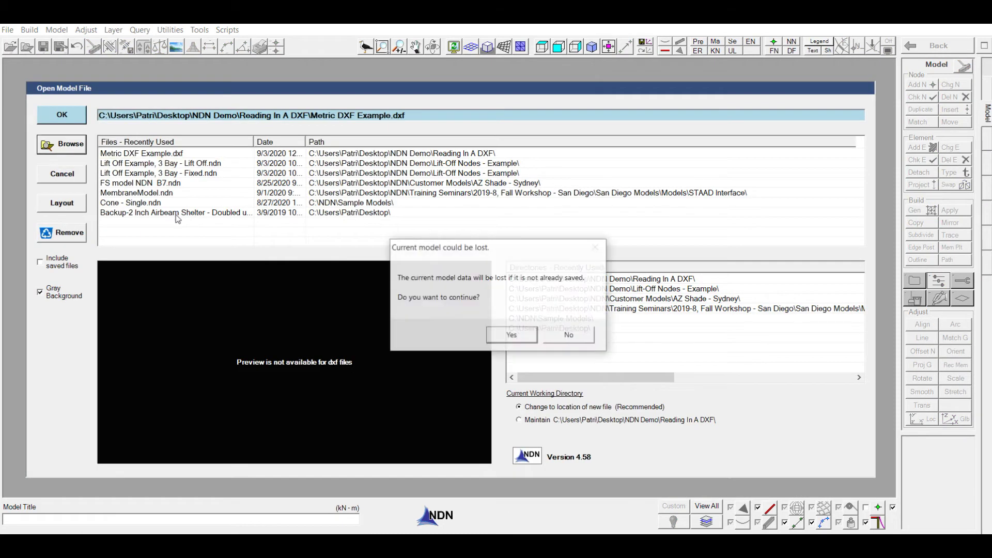
pyautogui.click(514, 335)
pyautogui.click(527, 356)
pyautogui.click(528, 392)
pyautogui.click(659, 340)
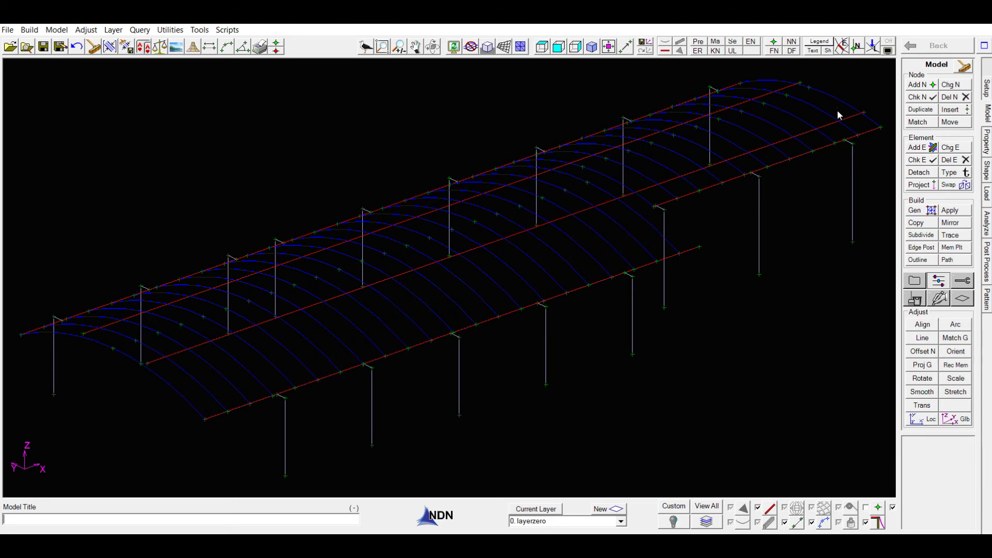
# Apply the metric default units of kN and m to the freshly imported model and accept the units compatibility notice
pyautogui.click(989, 89)
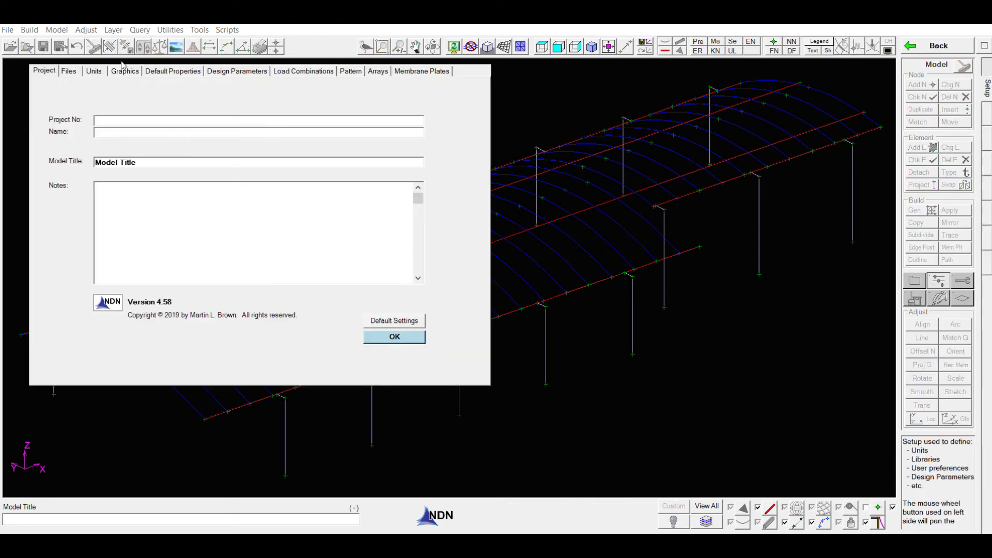
pyautogui.click(99, 73)
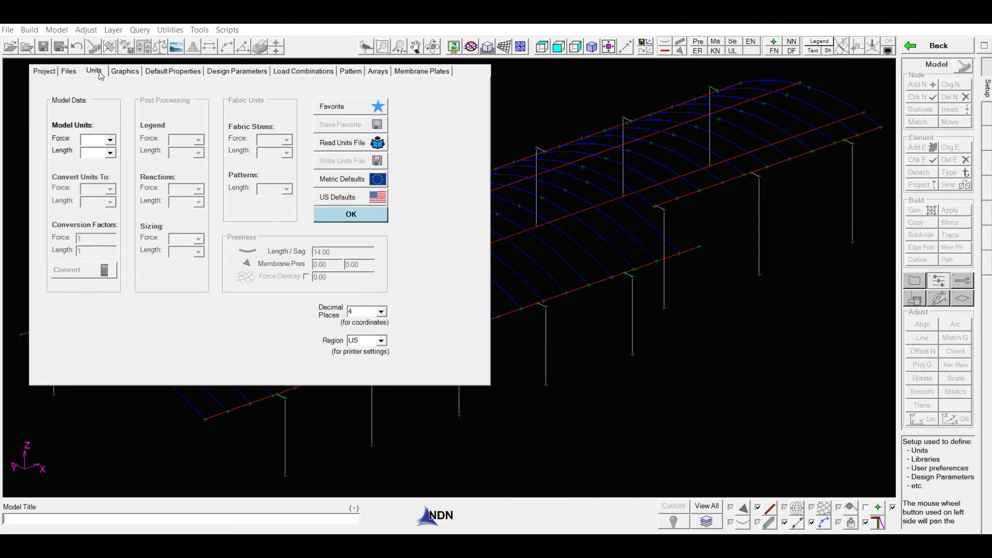
pyautogui.click(334, 183)
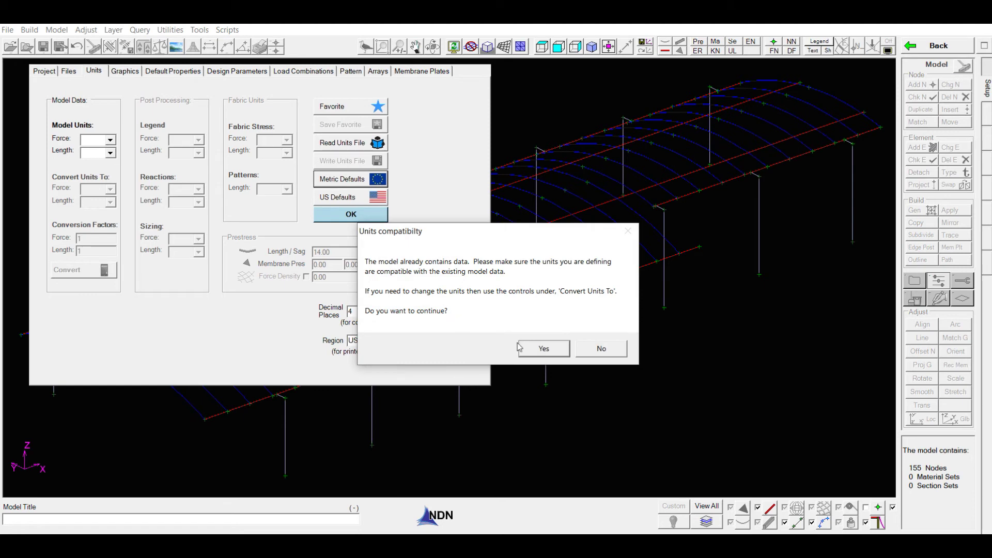
pyautogui.click(537, 354)
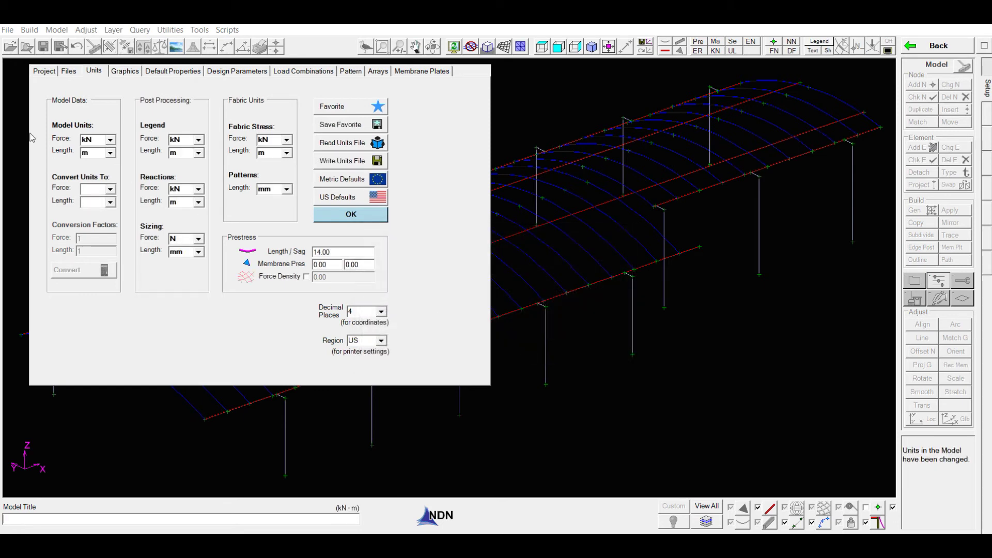
pyautogui.click(318, 215)
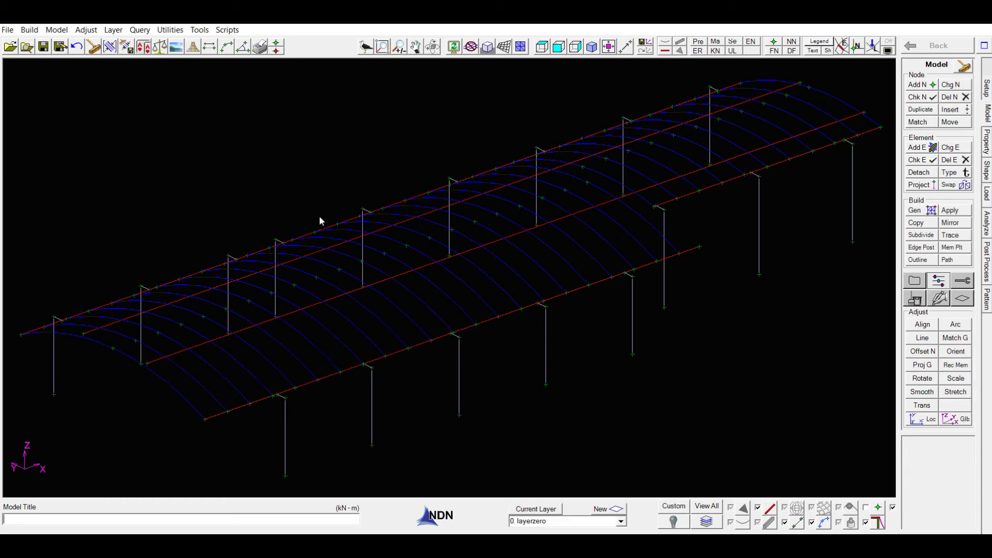
# Measure the base spacing between two neighbouring front posts and check it against the model's length unit in the units setup
pyautogui.click(209, 47)
pyautogui.click(458, 414)
pyautogui.click(545, 385)
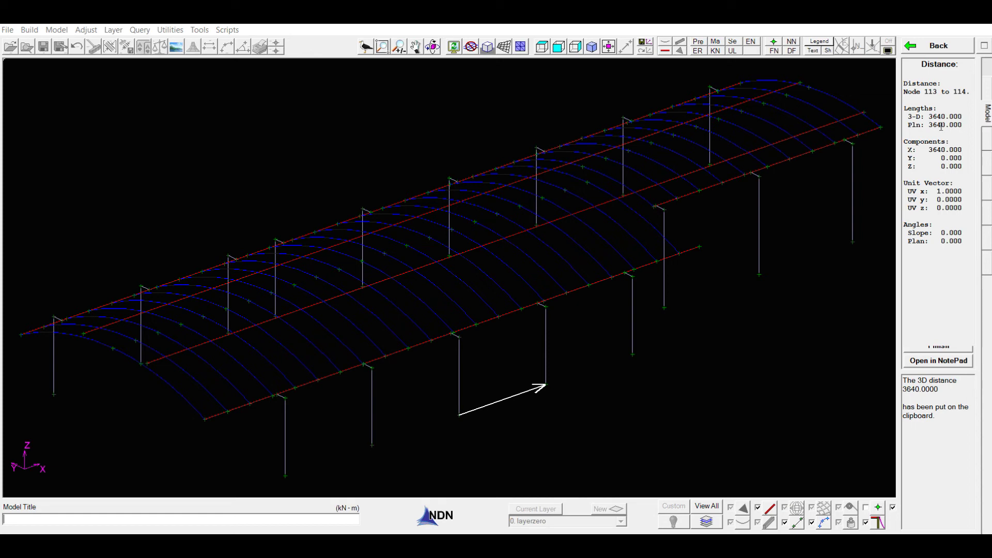
pyautogui.press('Escape')
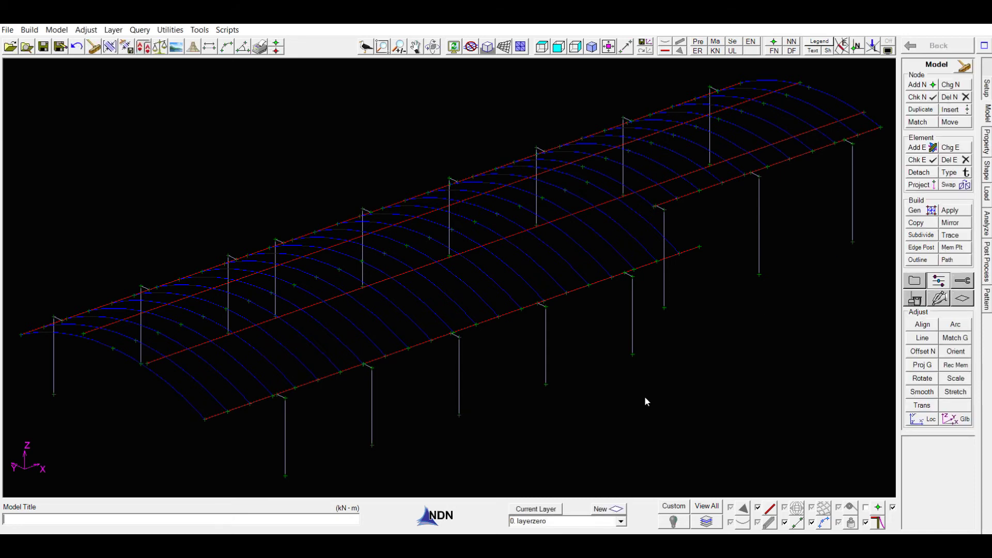
pyautogui.click(986, 89)
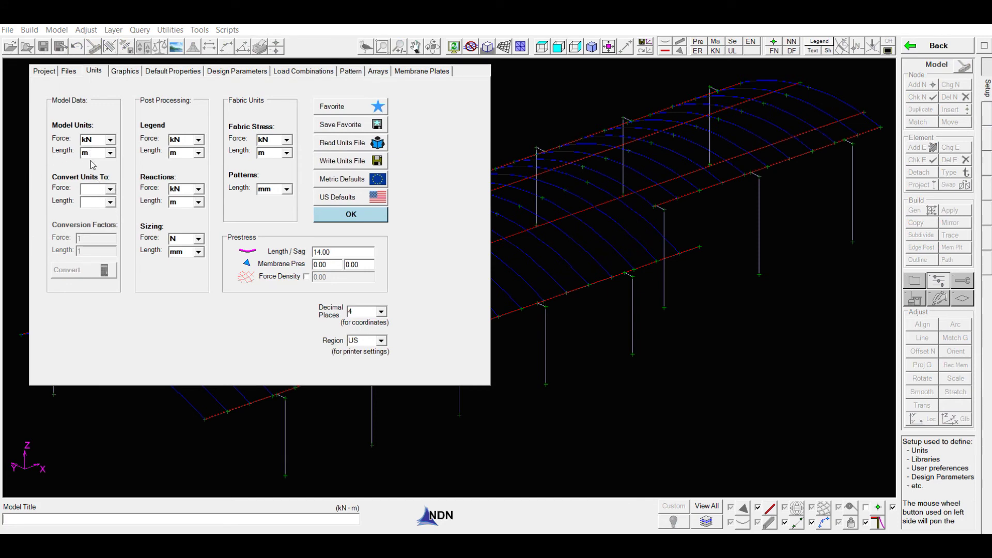
pyautogui.click(367, 215)
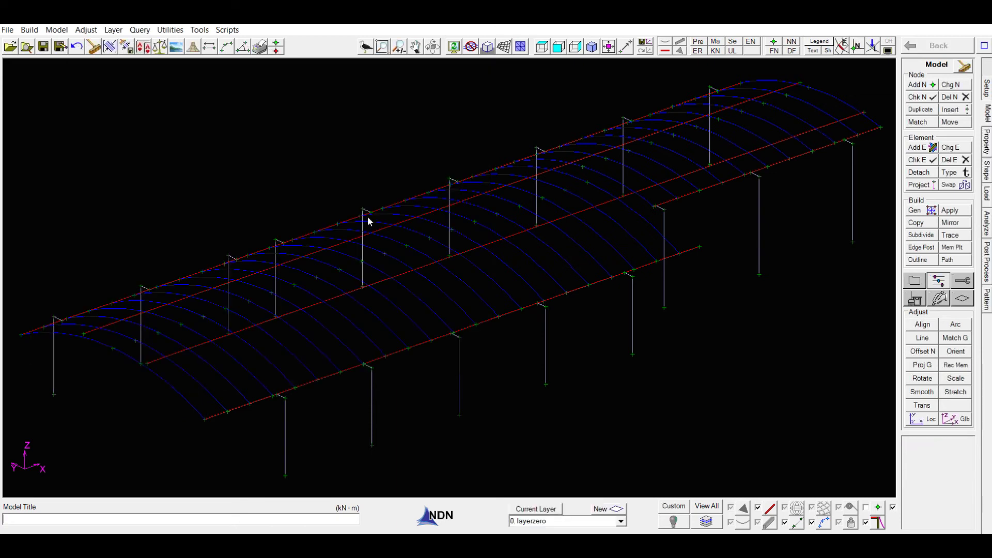
# Scale all elements of the model by a factor of .001 in X, Y and Z
pyautogui.click(956, 380)
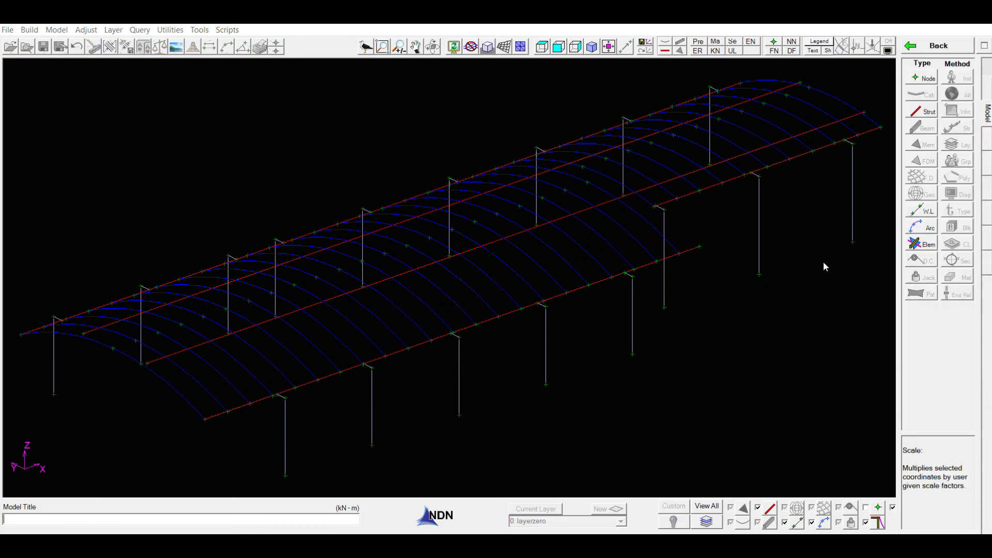
pyautogui.click(923, 245)
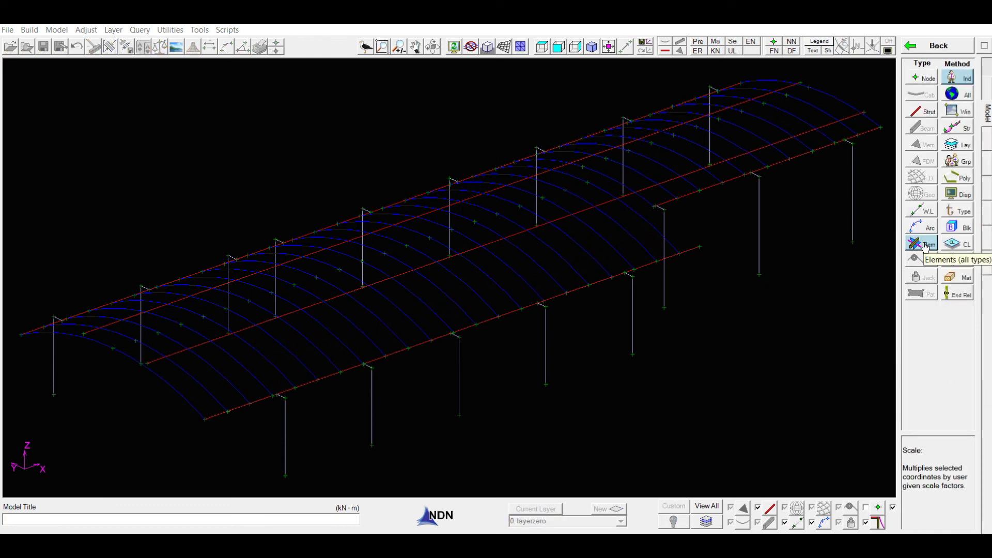
pyautogui.click(963, 97)
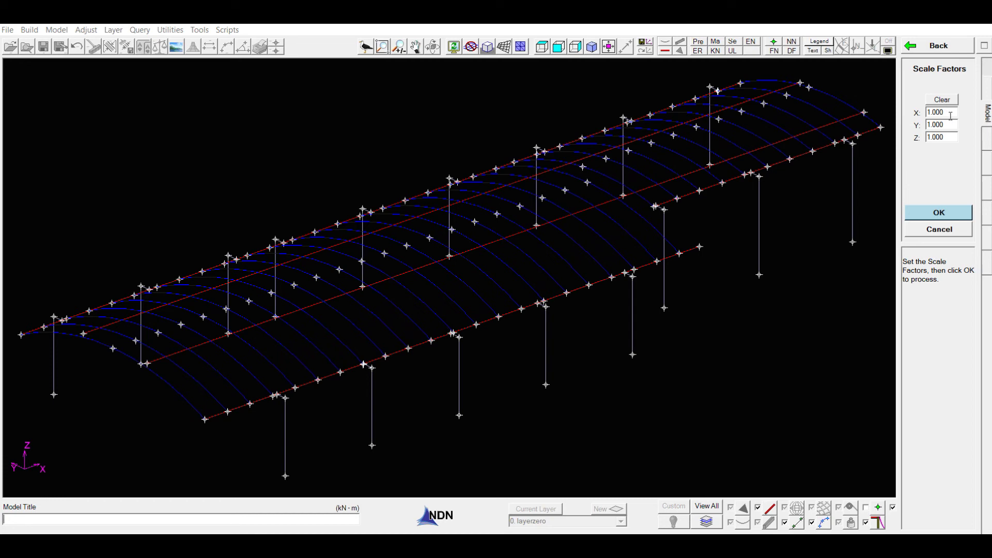
pyautogui.moveTo(949, 116); pyautogui.dragTo(889, 114)
pyautogui.write('.001')
pyautogui.press('Tab')
pyautogui.write('.001')
pyautogui.doubleClick(948, 137)
pyautogui.write('.001')
pyautogui.click(939, 217)
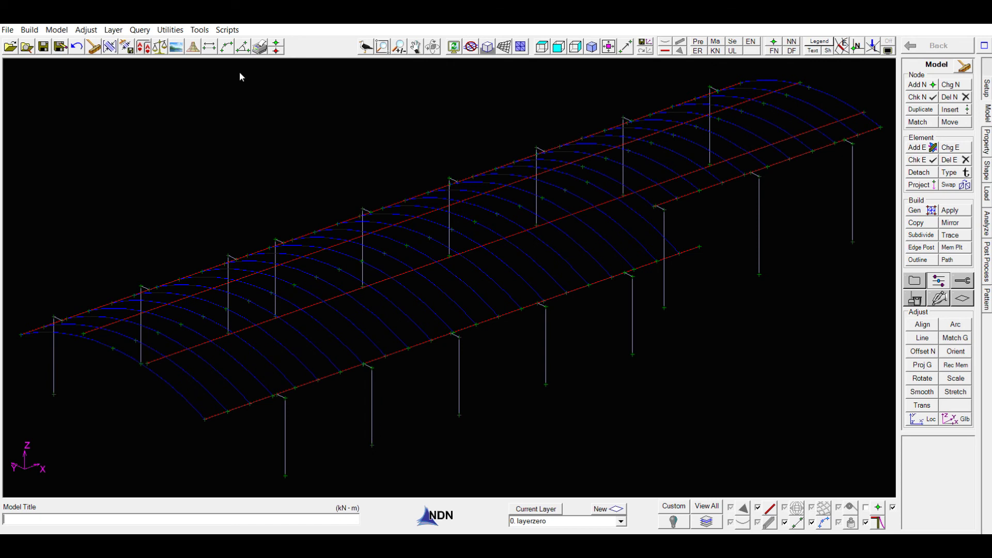
# Measure a front post spacing and the distance between the two end posts on the scaled model, and review the units setup
pyautogui.click(209, 47)
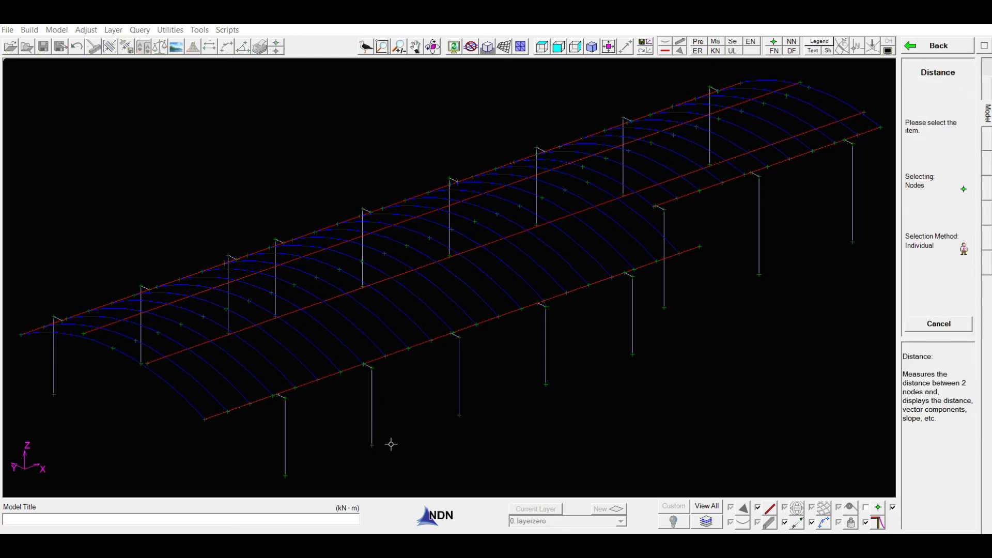
pyautogui.click(371, 445)
pyautogui.click(459, 417)
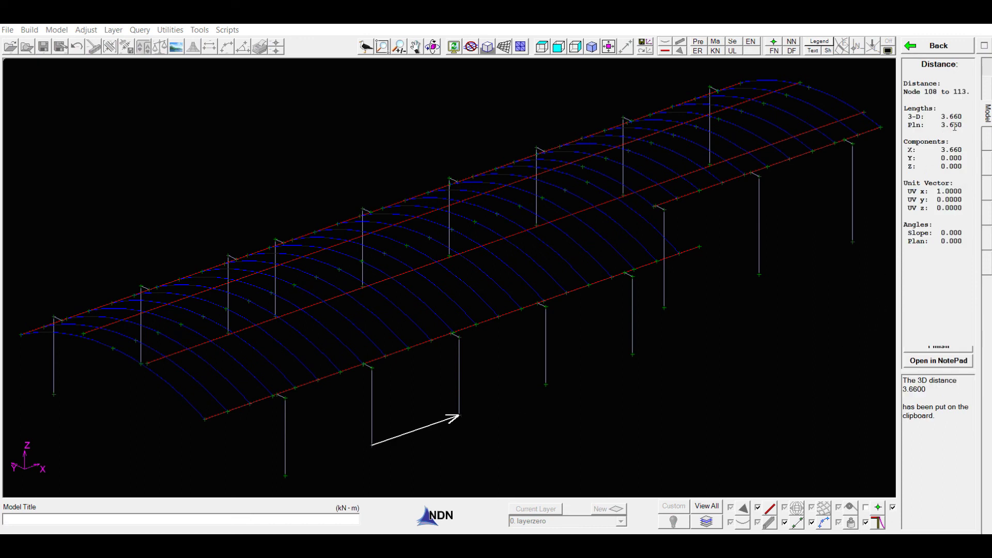
pyautogui.click(285, 474)
pyautogui.click(54, 394)
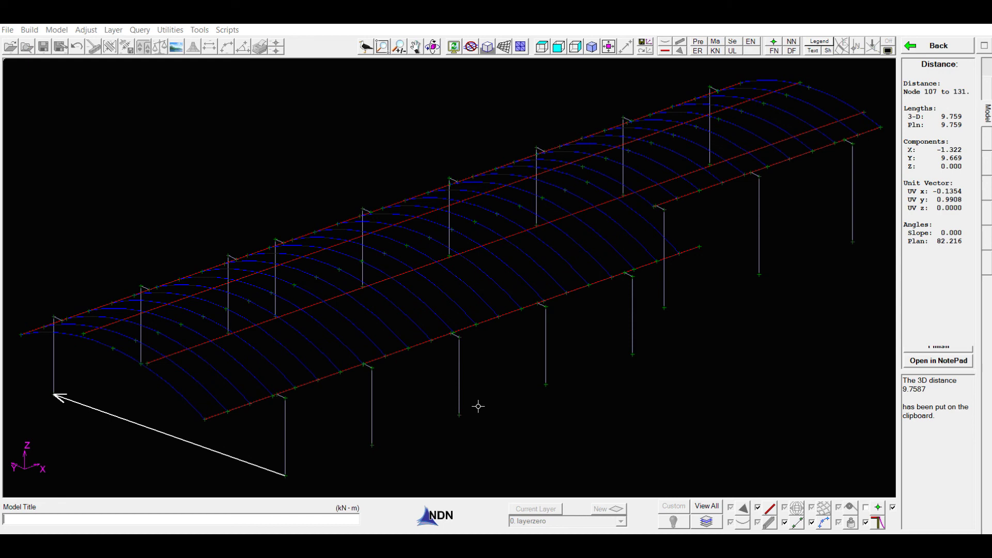
pyautogui.press('Escape')
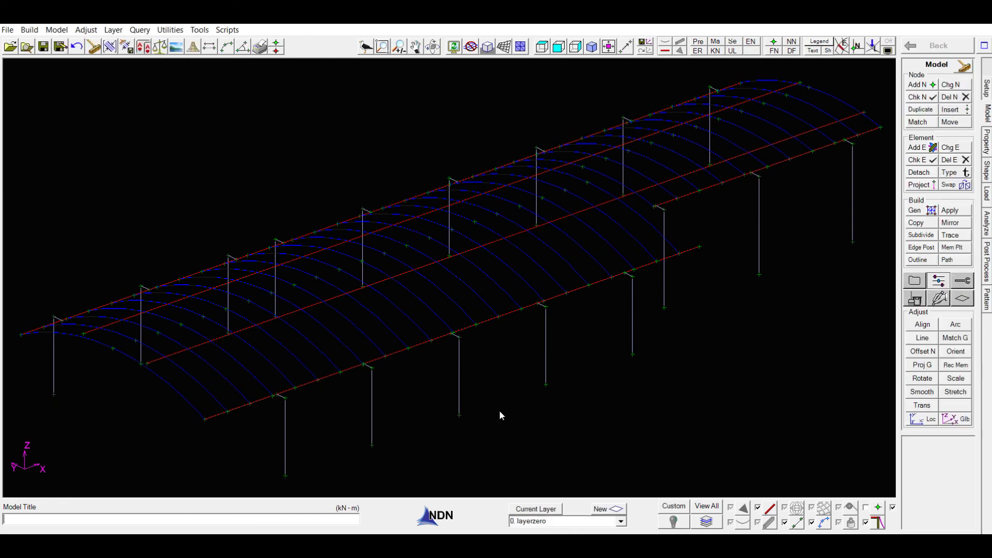
pyautogui.click(988, 91)
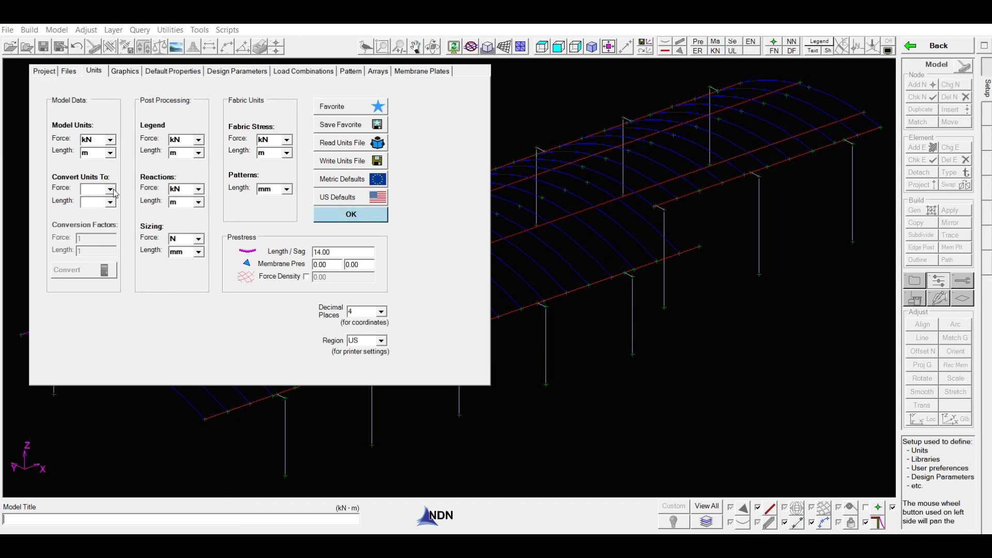
pyautogui.click(340, 215)
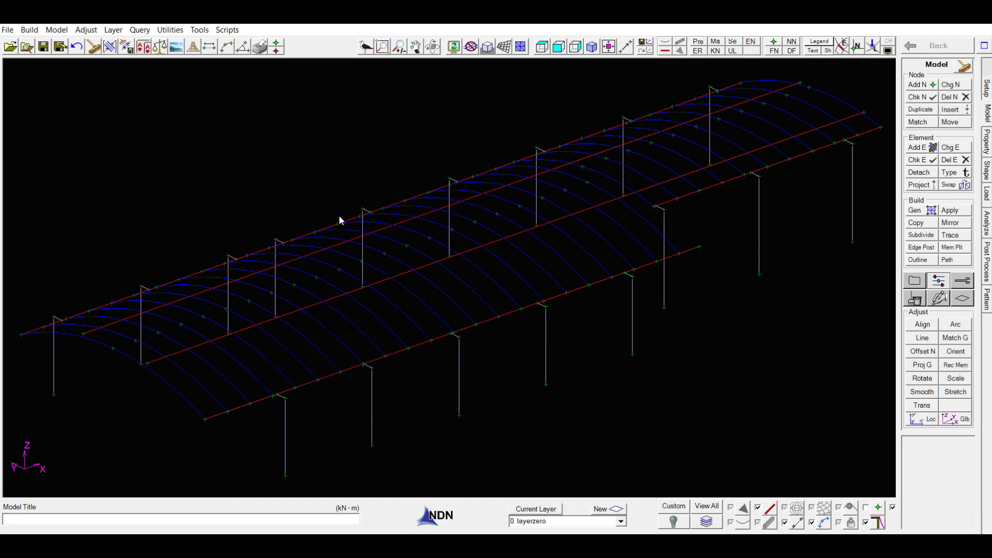